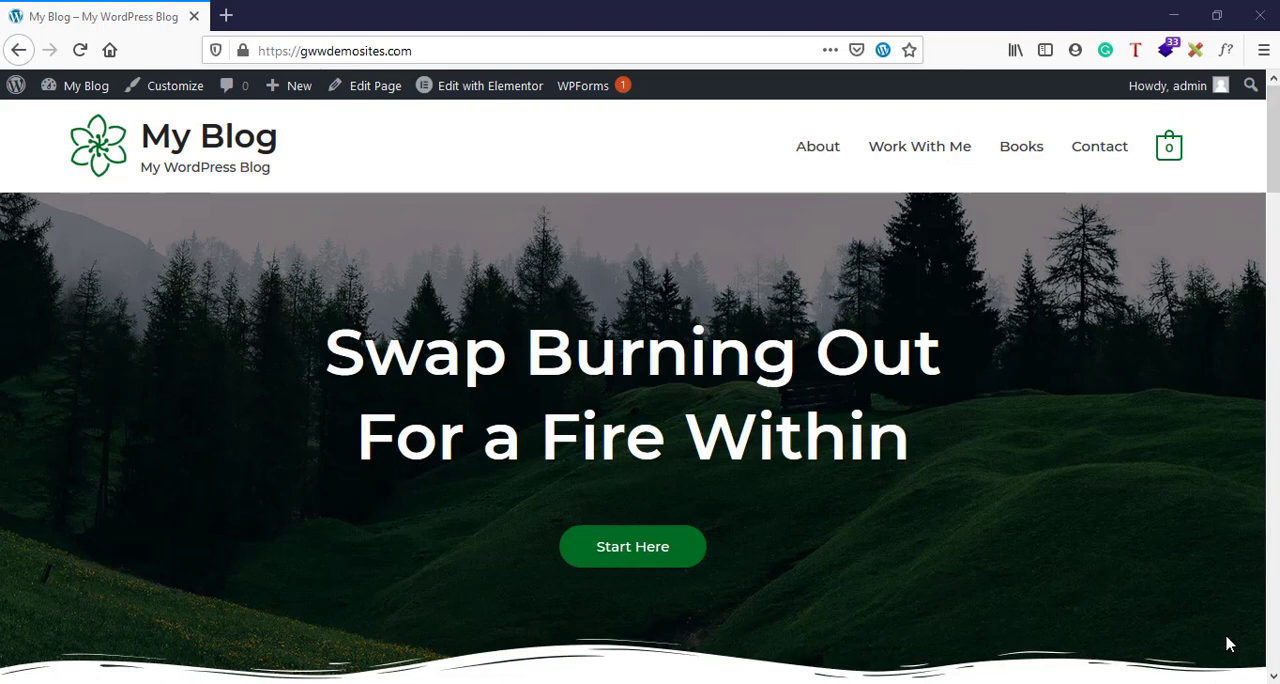
- Open the site's Menus management page in a new browser tab and look over the menu structure
scroll(1229, 644, down, 10)
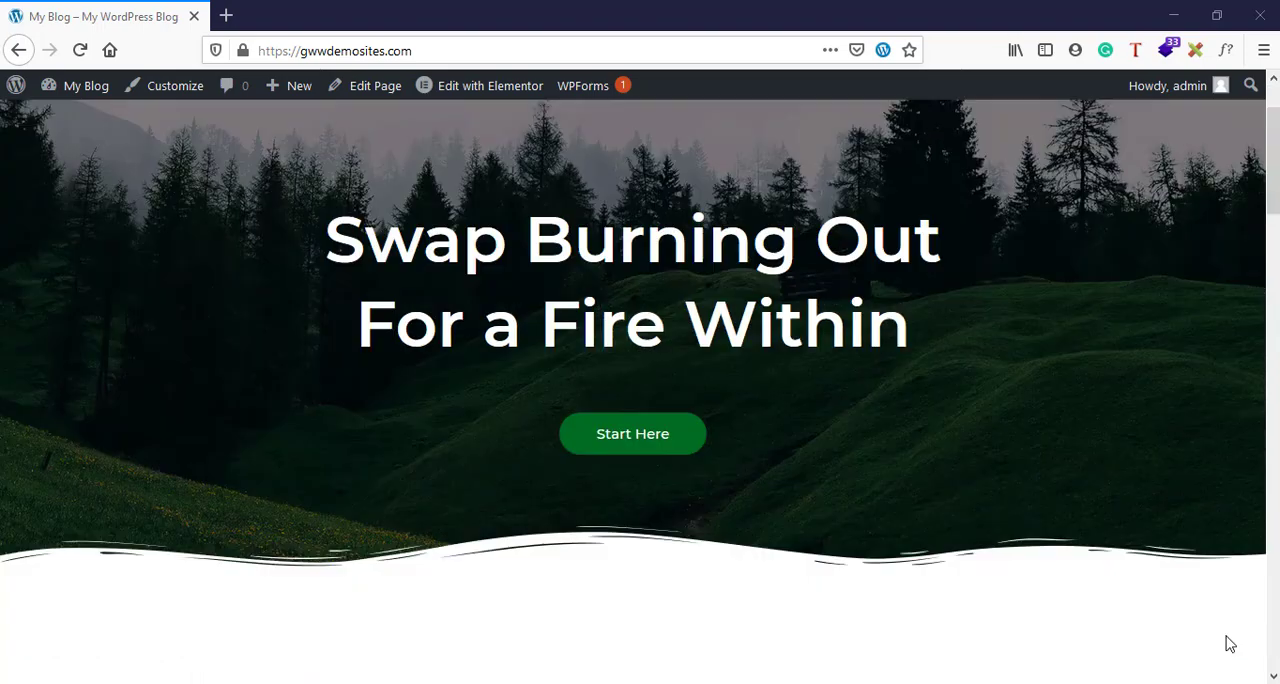
scroll(1229, 644, up, 10)
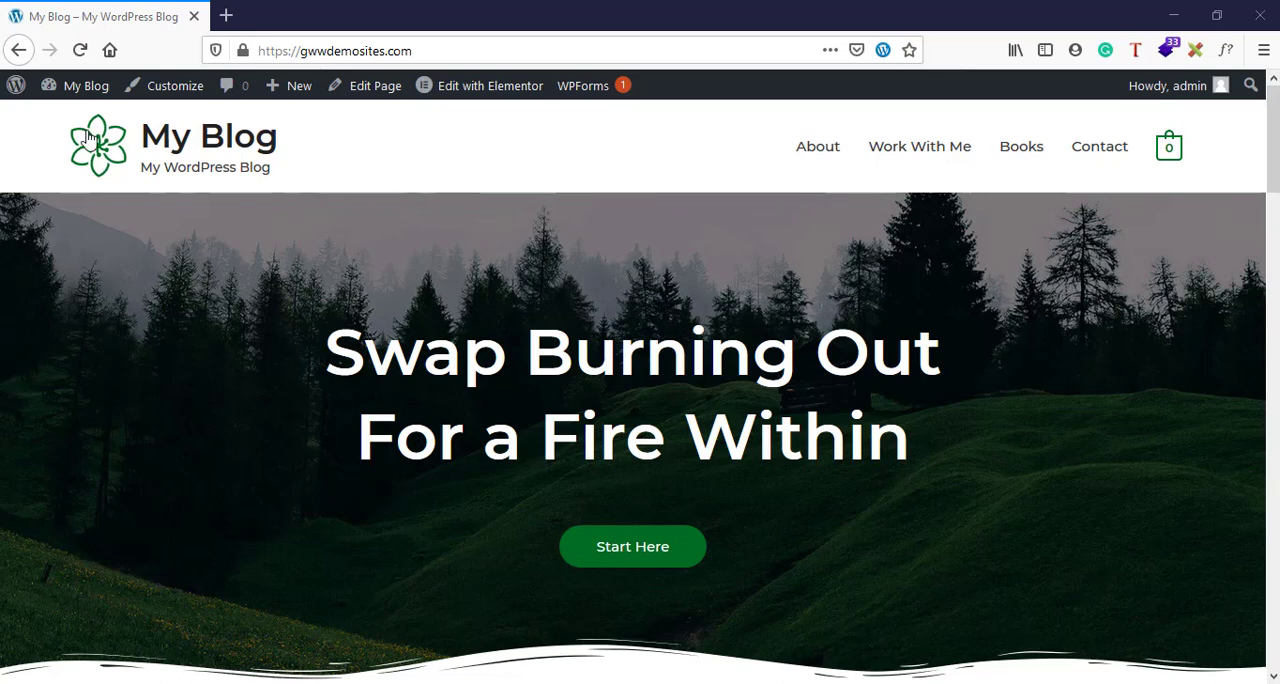
mouse_move(68, 92)
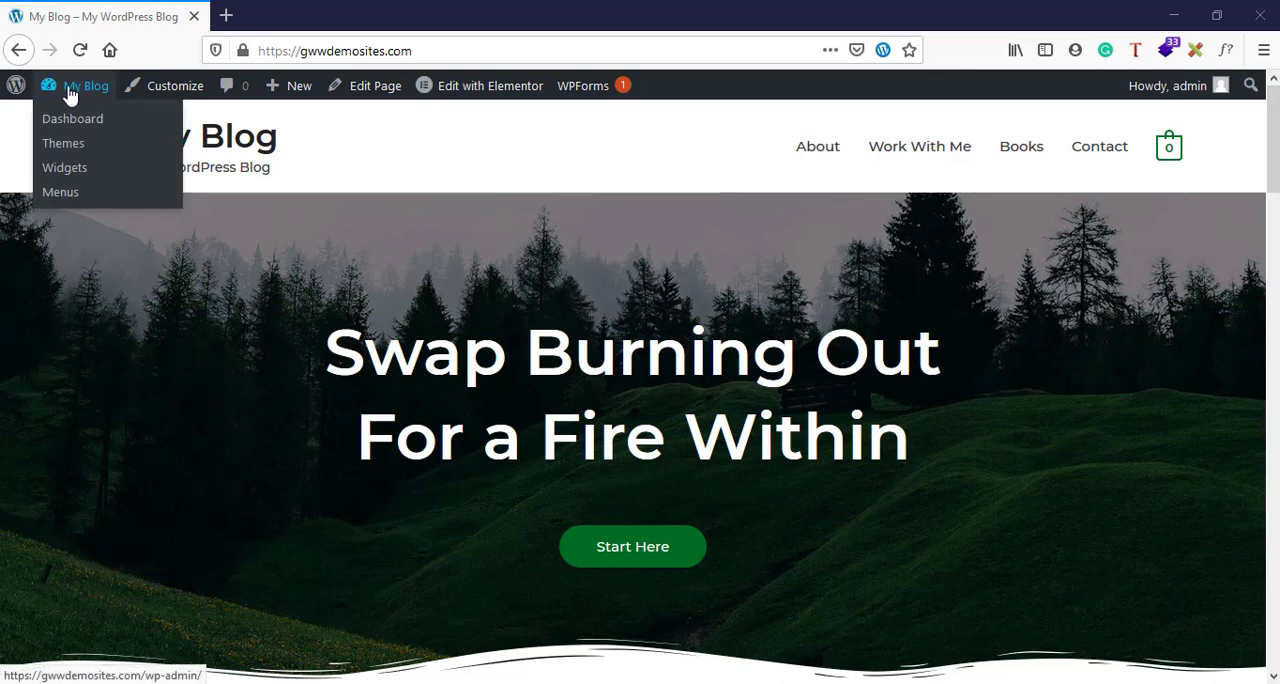
right_click(82, 195)
click(122, 201)
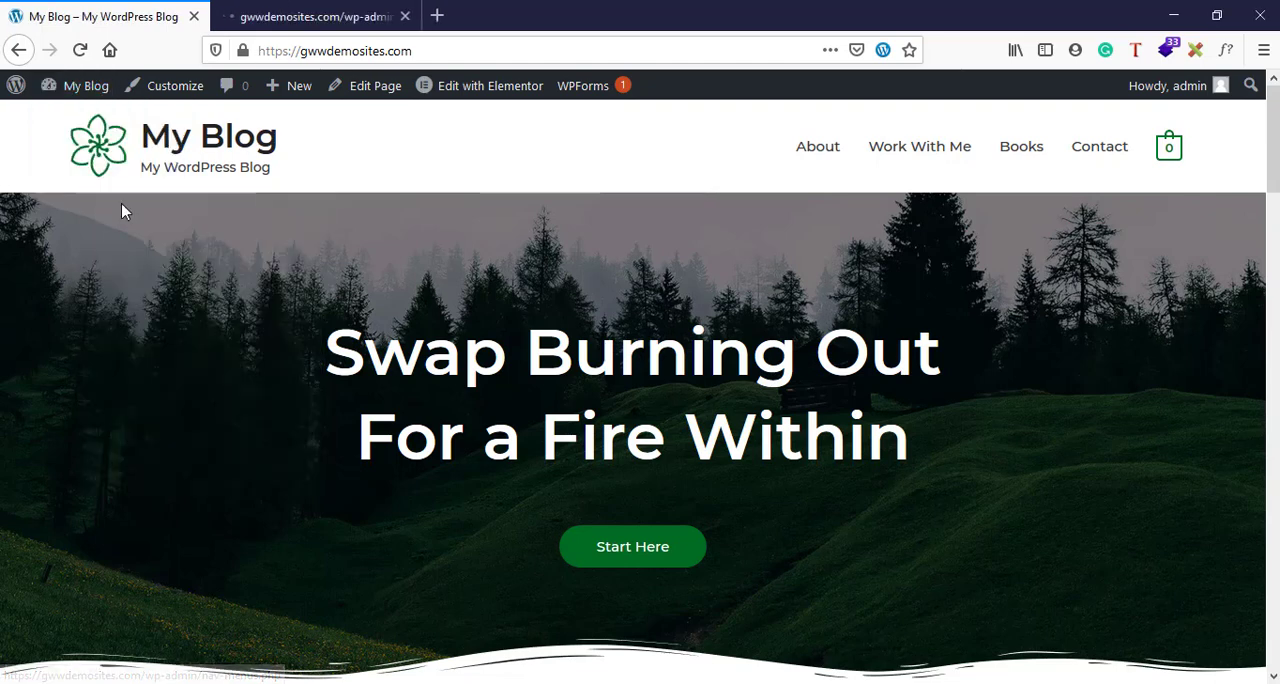
click(337, 12)
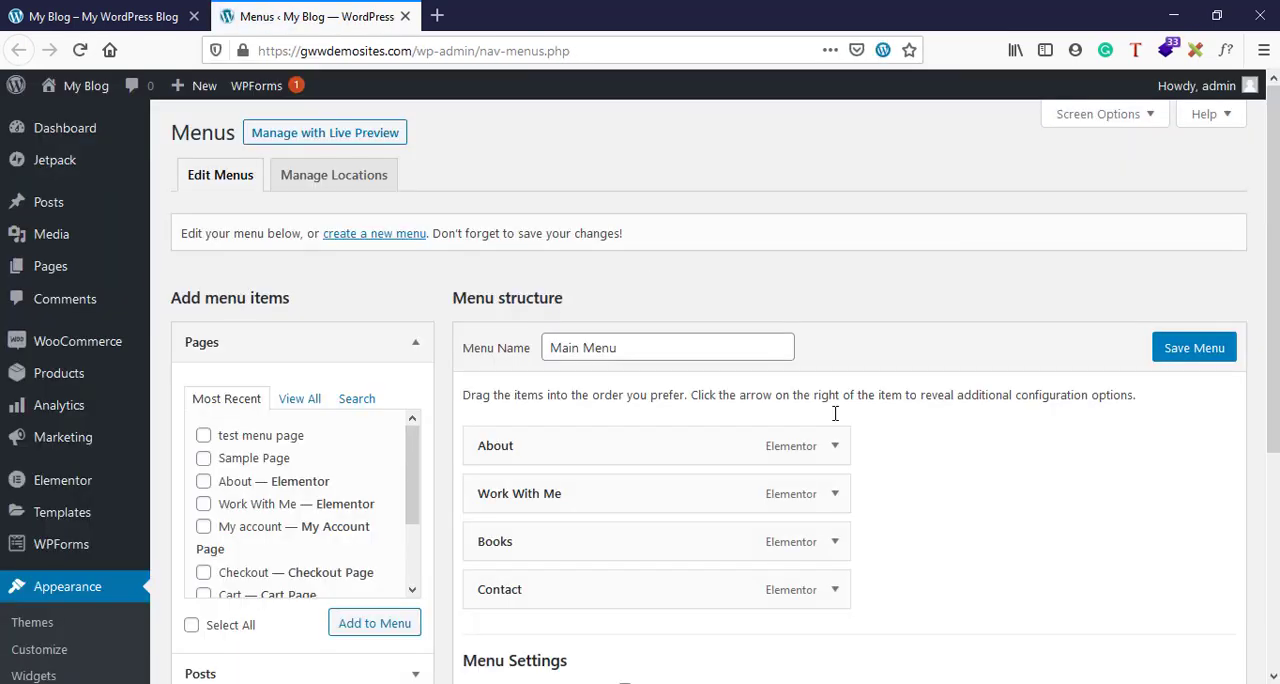
scroll(834, 420, down, 4)
scroll(803, 300, up, 4)
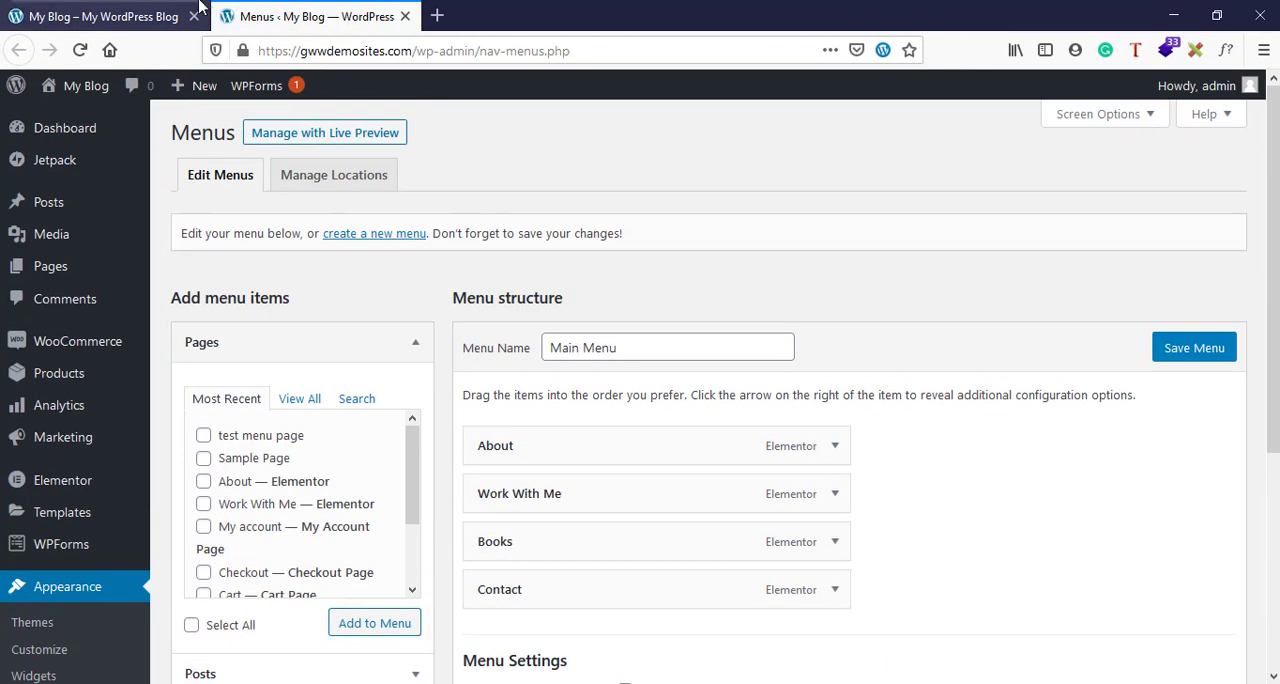
- In the site's original tab, open the WordPress dashboard and go to the Menus page under Appearance
click(120, 12)
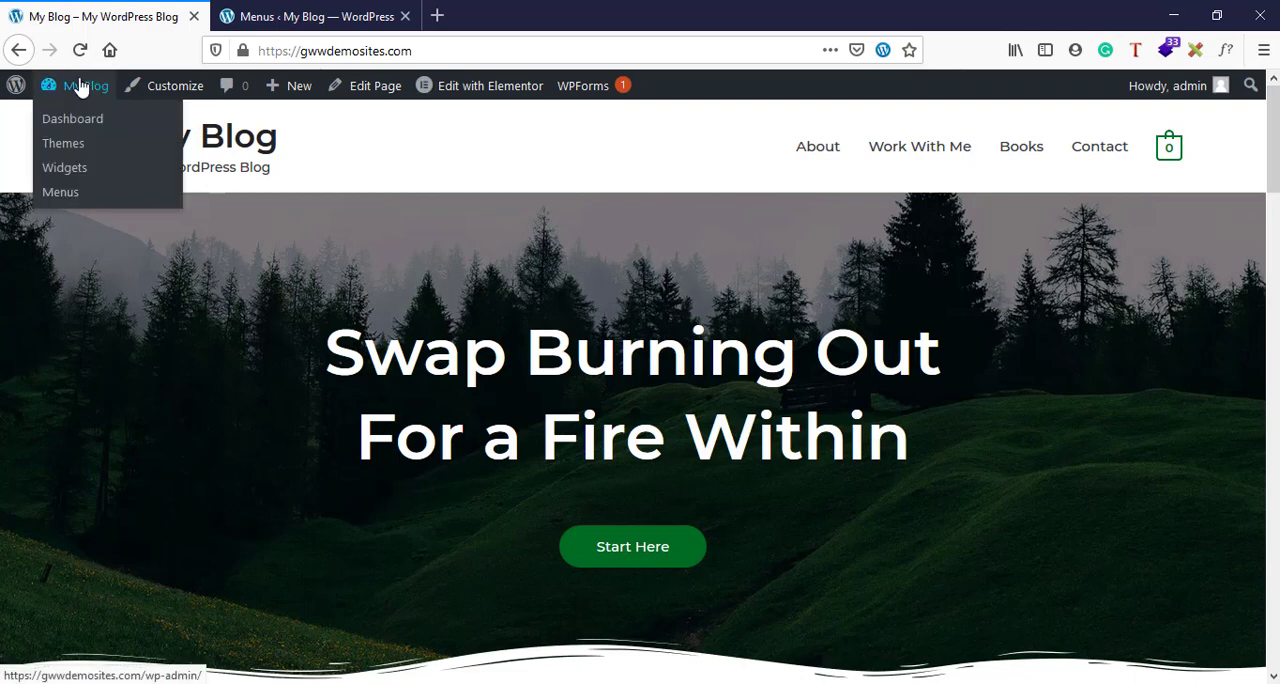
click(63, 140)
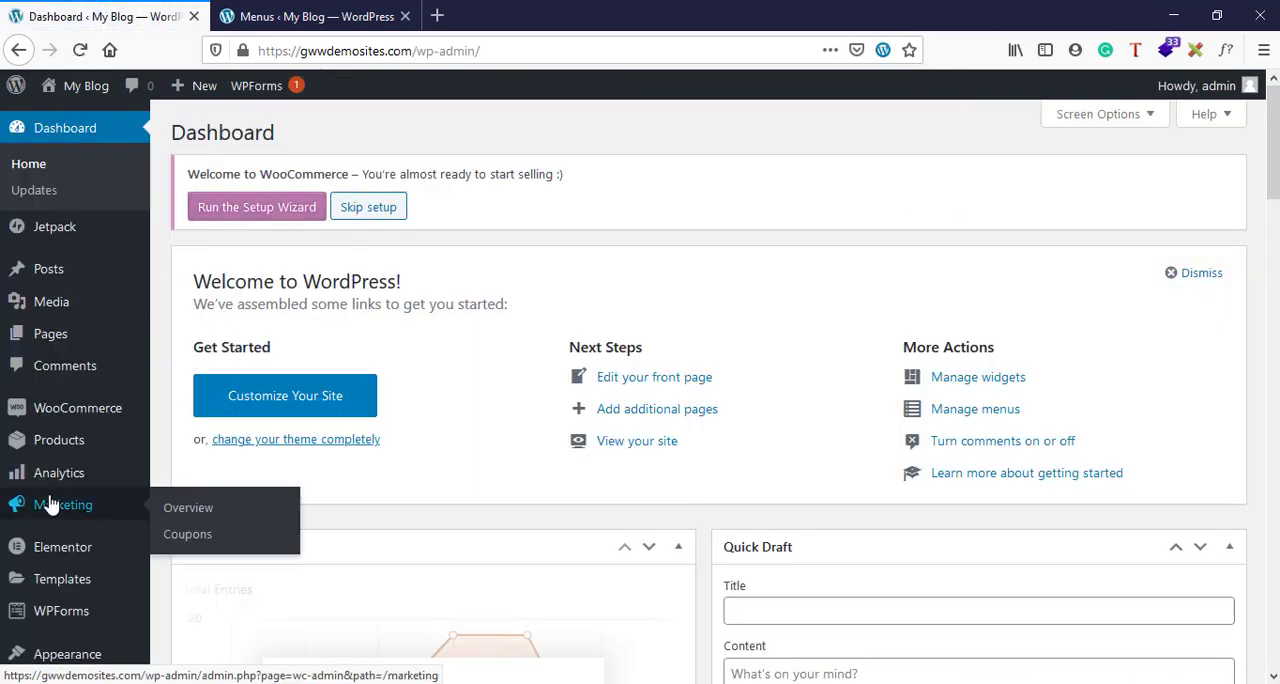
scroll(40, 495, down, 3)
mouse_move(60, 505)
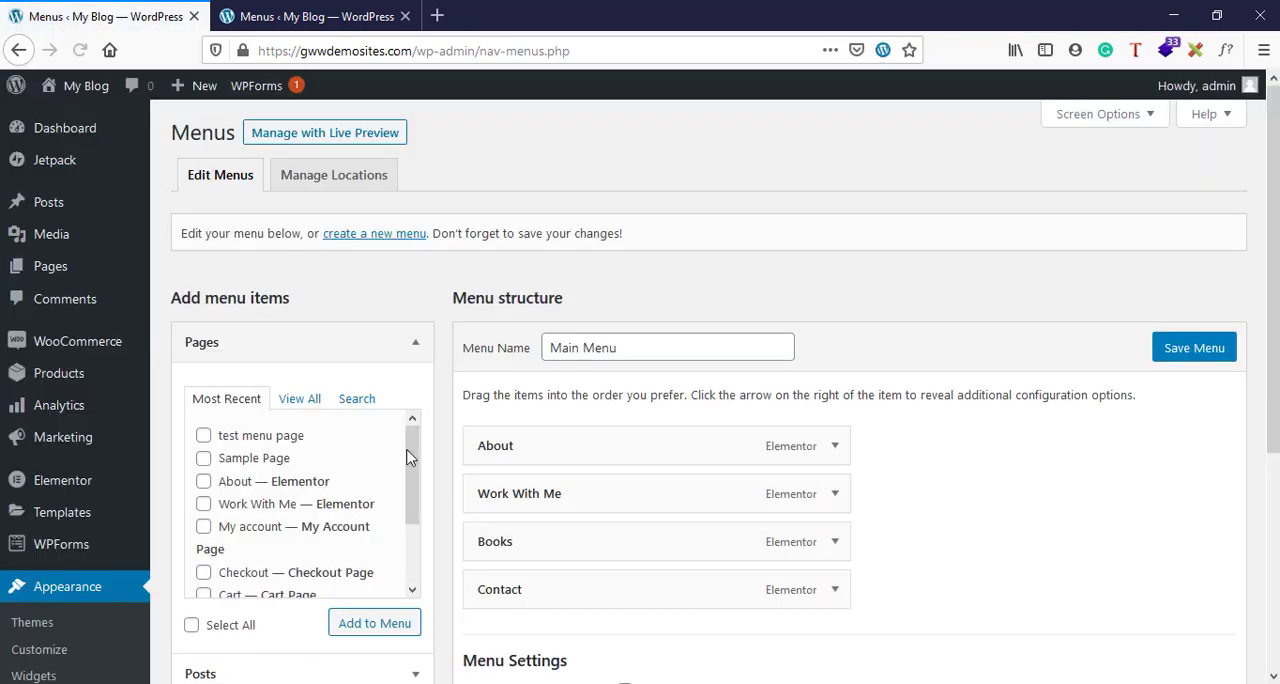
- Examine the menu's name, its items and its display location settings
scroll(626, 509, down, 3)
click(625, 501)
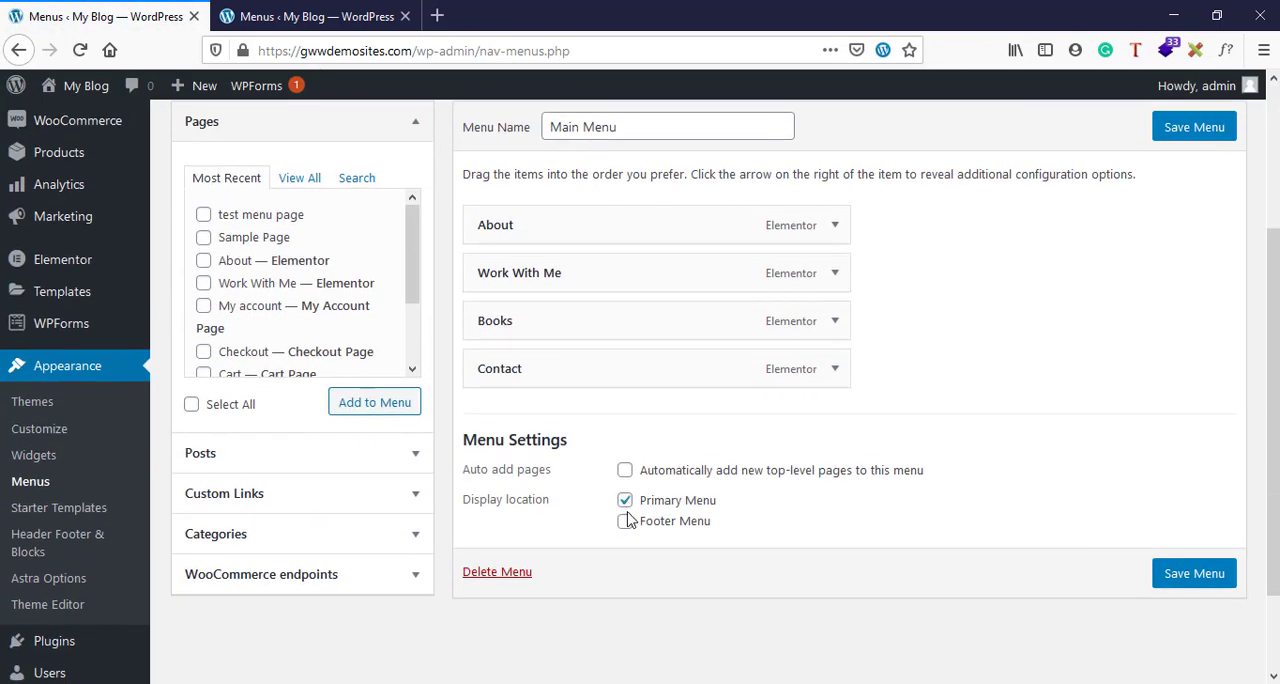
scroll(627, 514, up, 3)
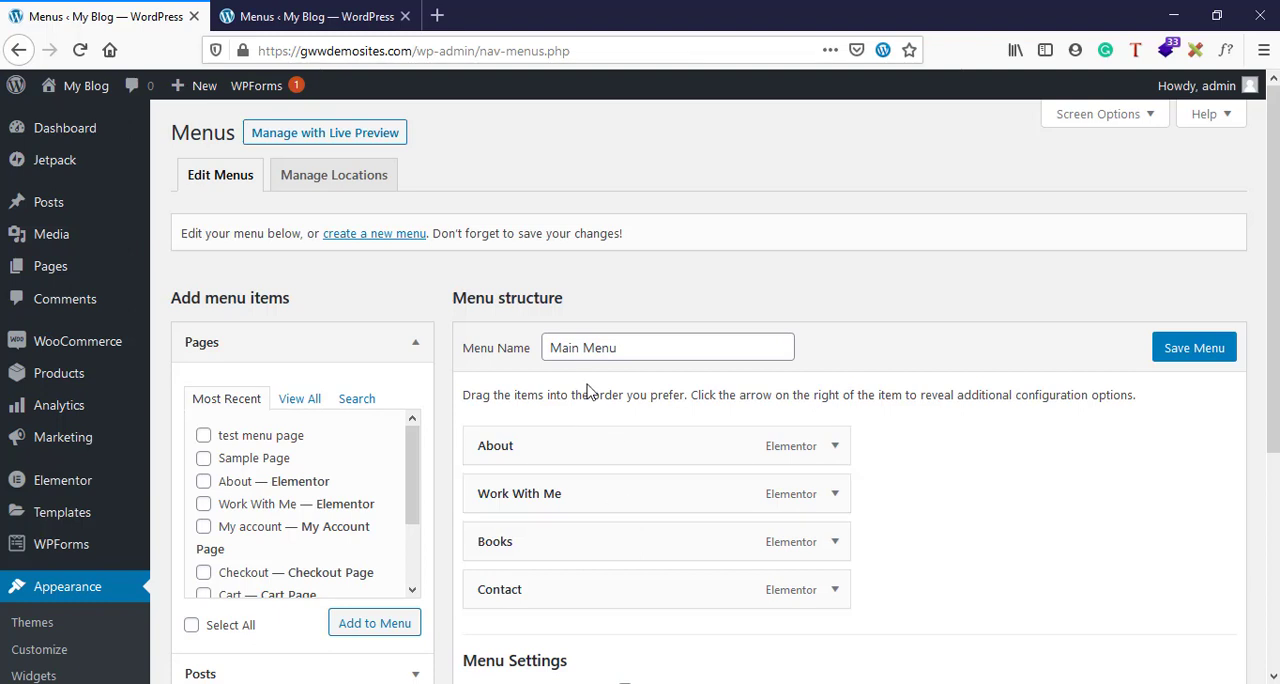
drag(553, 352, 661, 344)
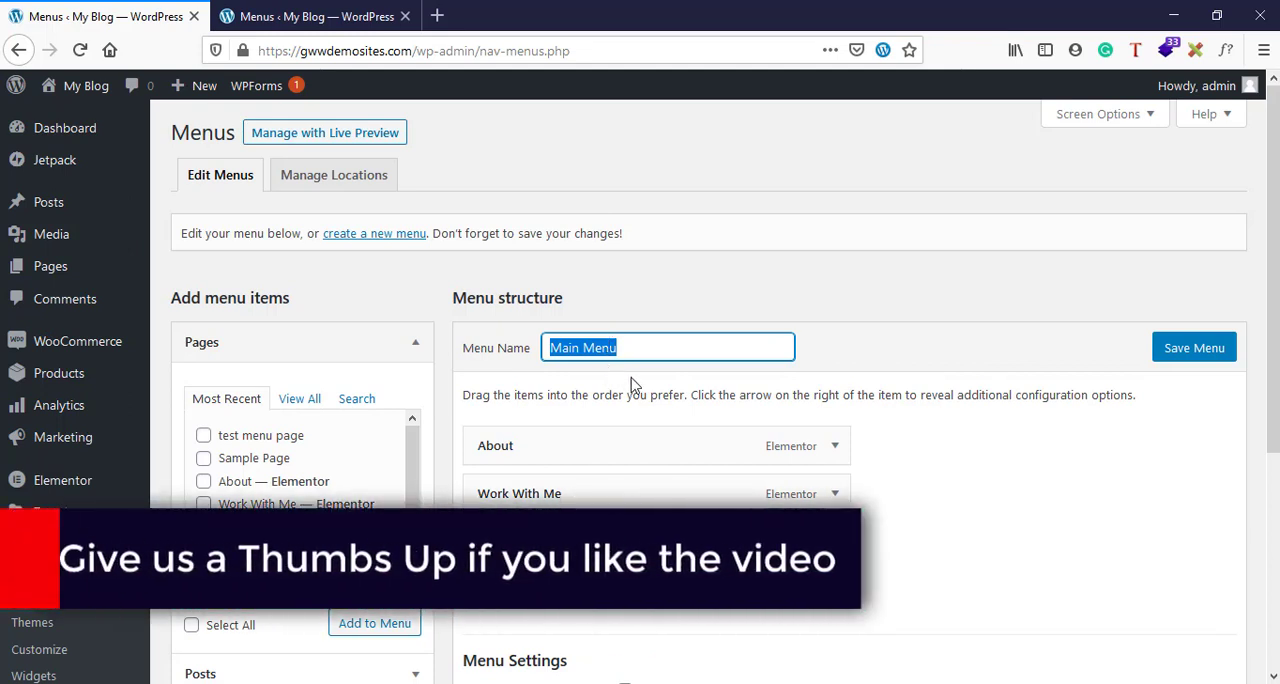
scroll(631, 383, down, 2)
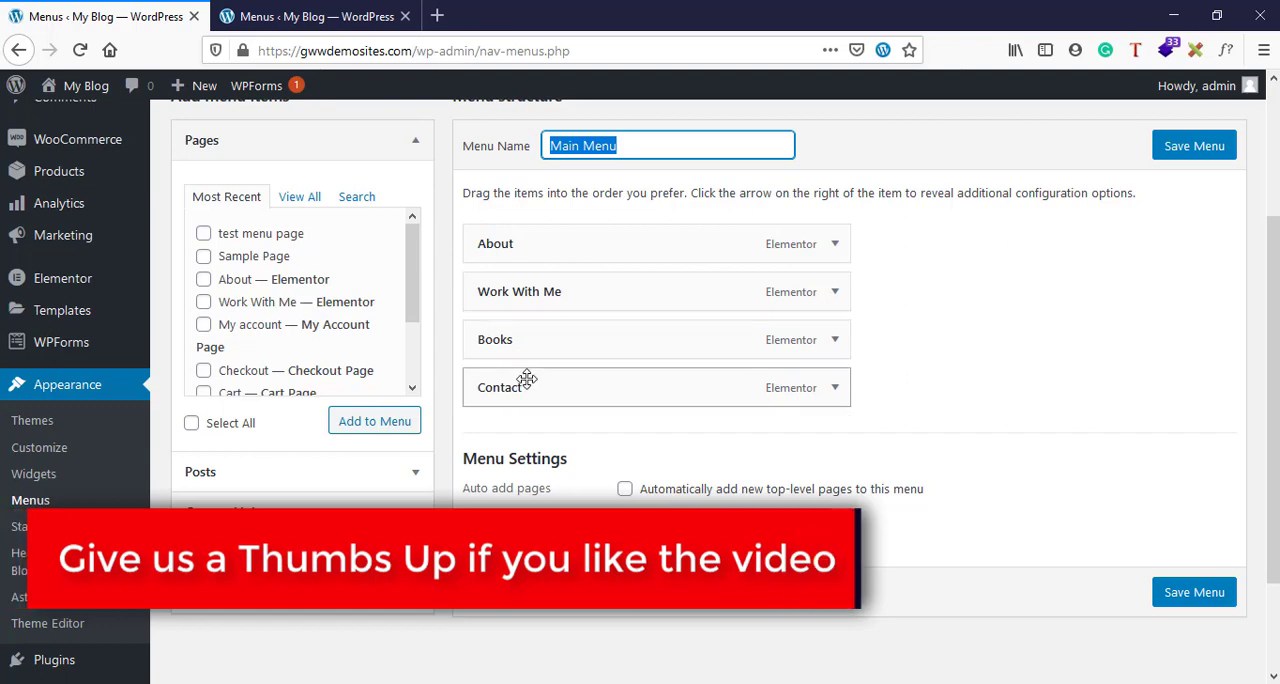
- Load the live site's home page in the second browser tab and return to the menu editor
click(318, 8)
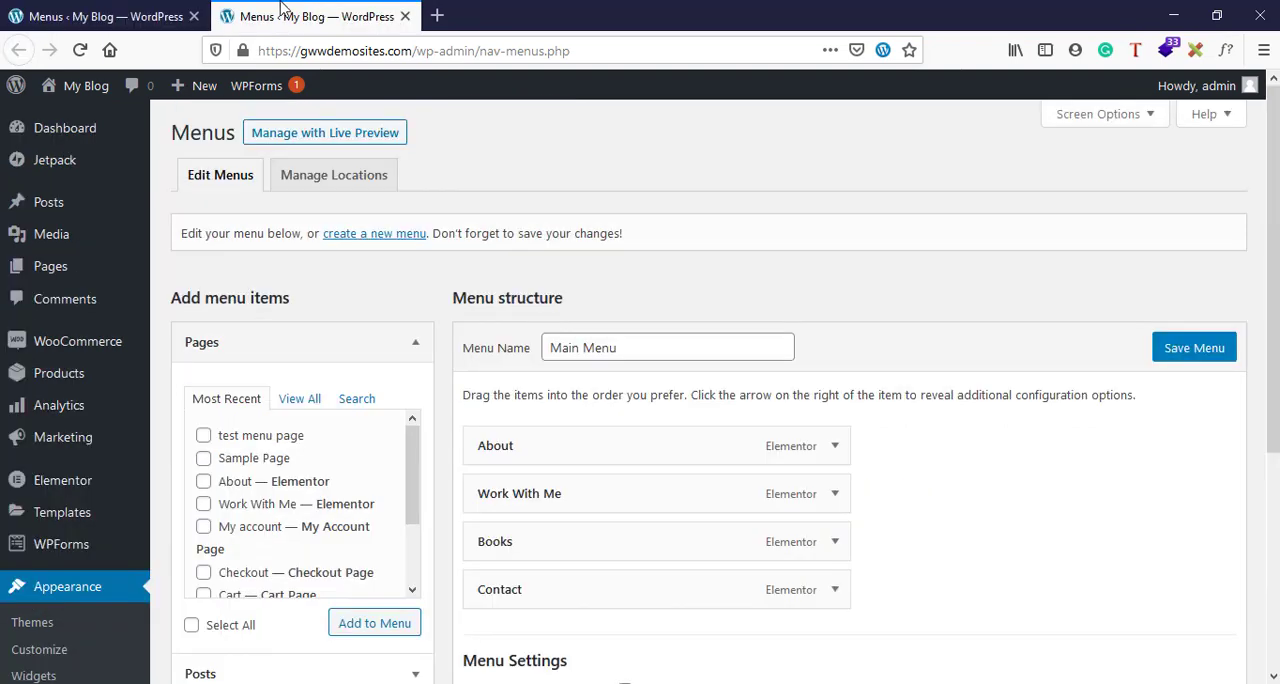
click(150, 12)
click(258, 16)
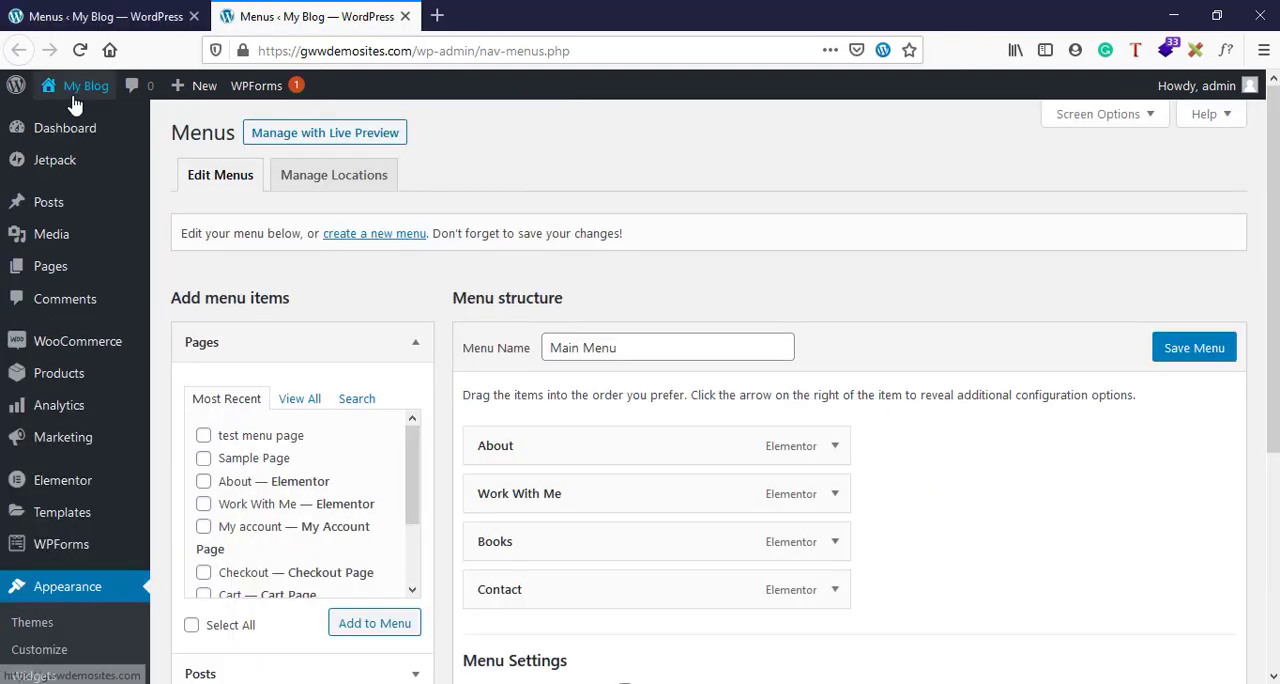
click(80, 86)
click(165, 15)
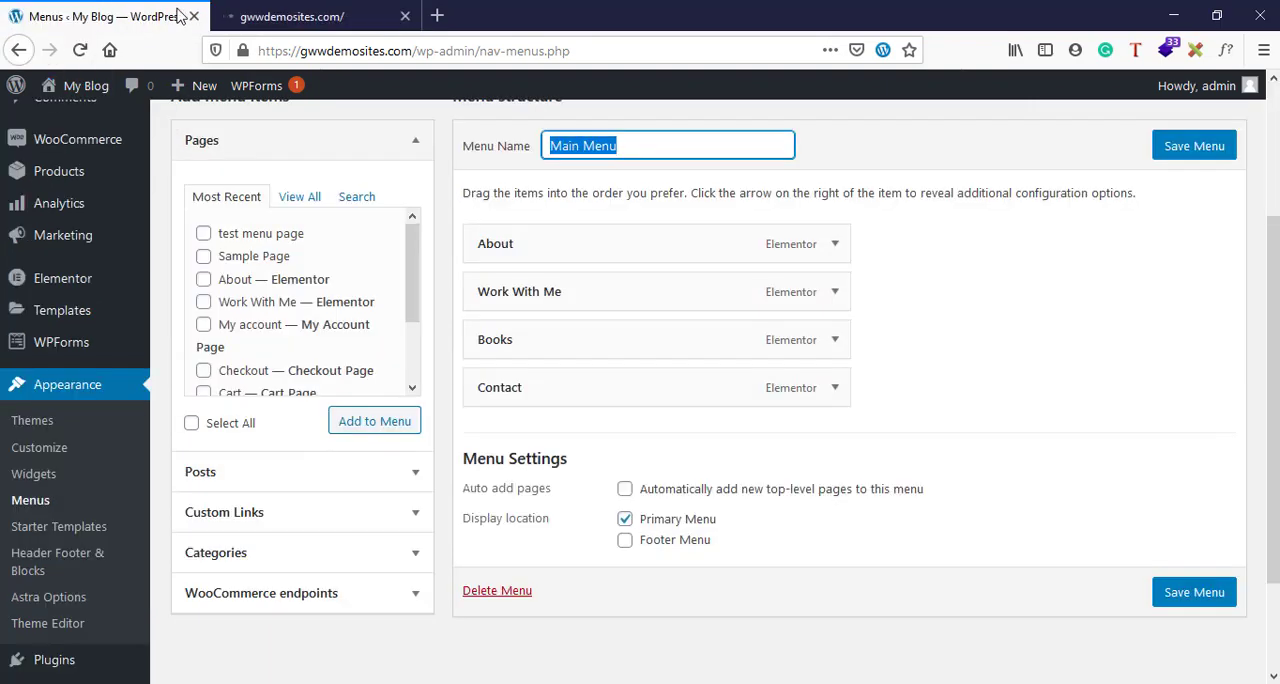
click(290, 16)
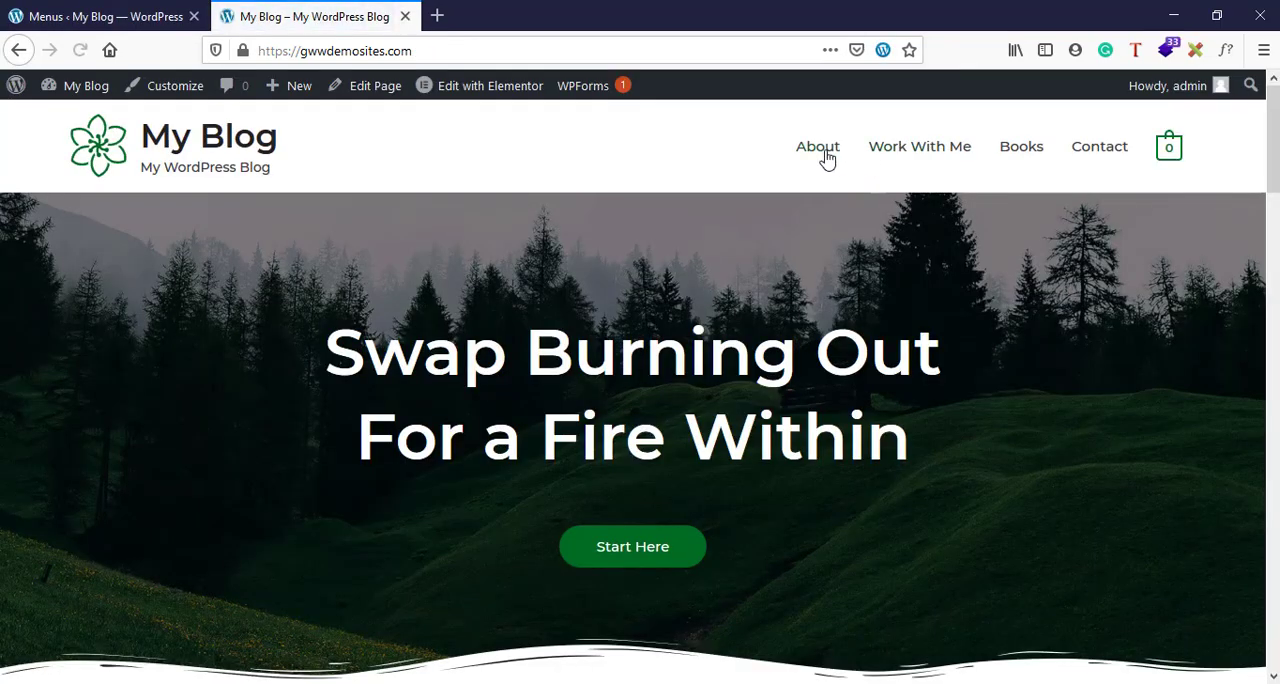
click(118, 12)
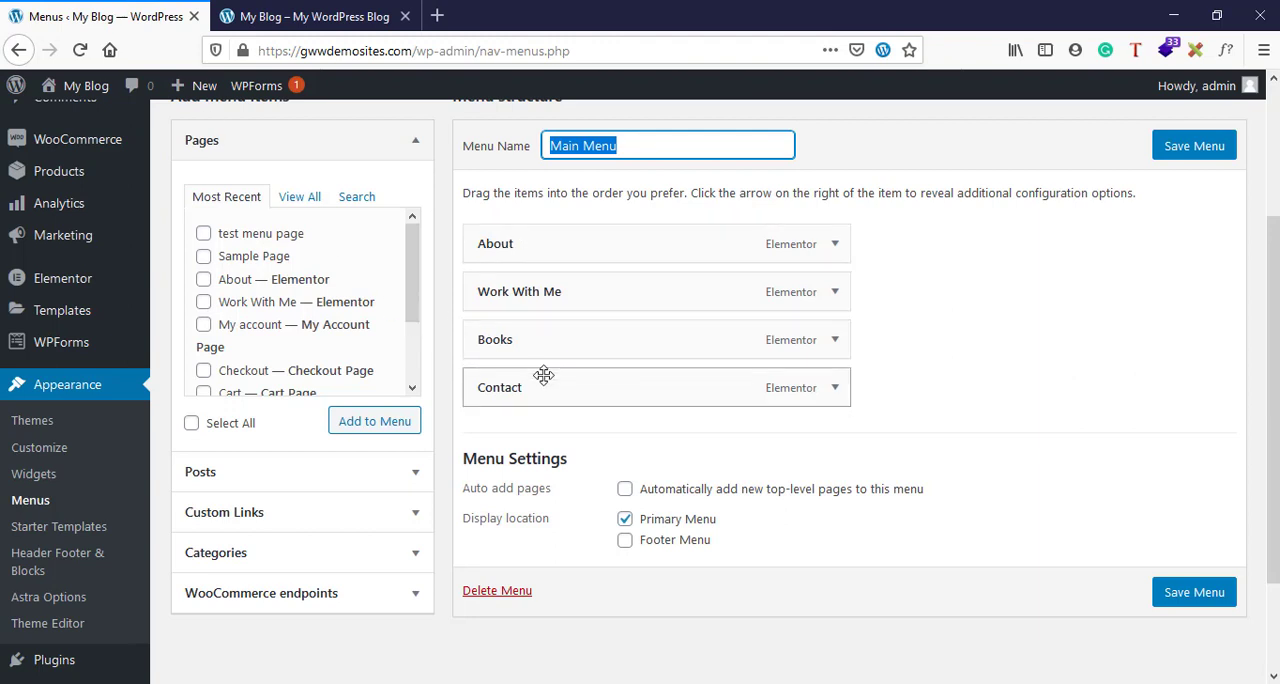
- Review the complete list of pages available to add to the menu
click(985, 442)
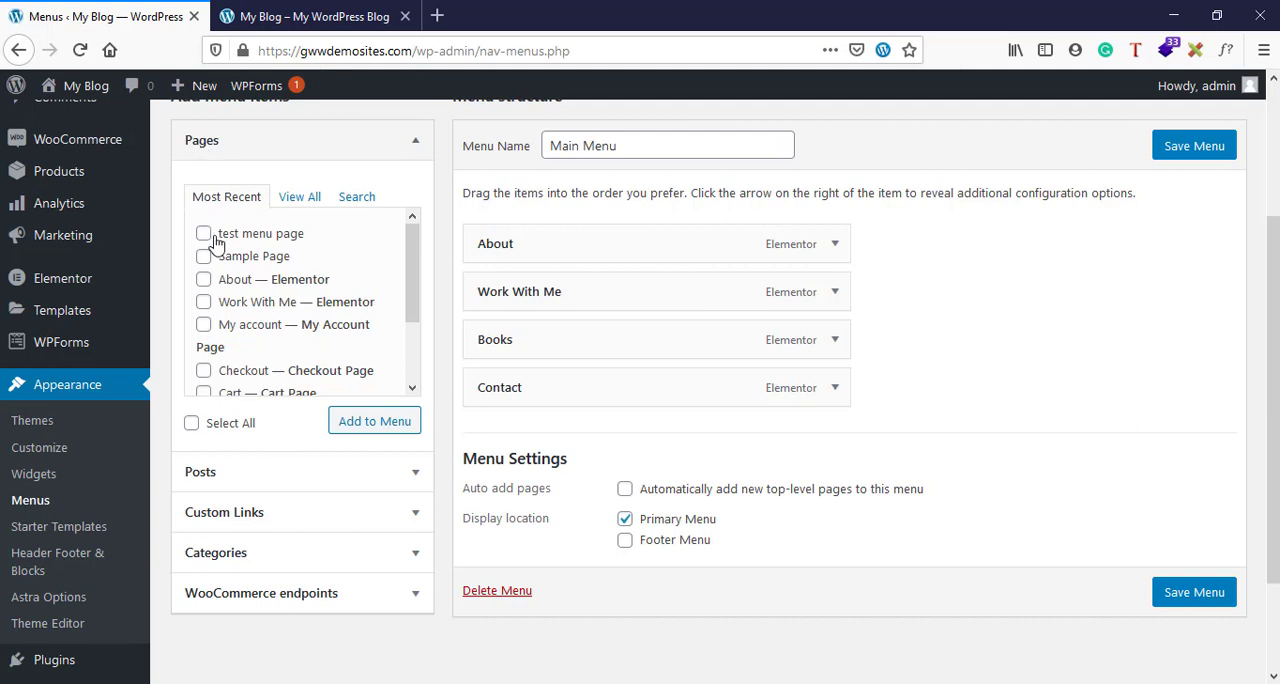
click(301, 196)
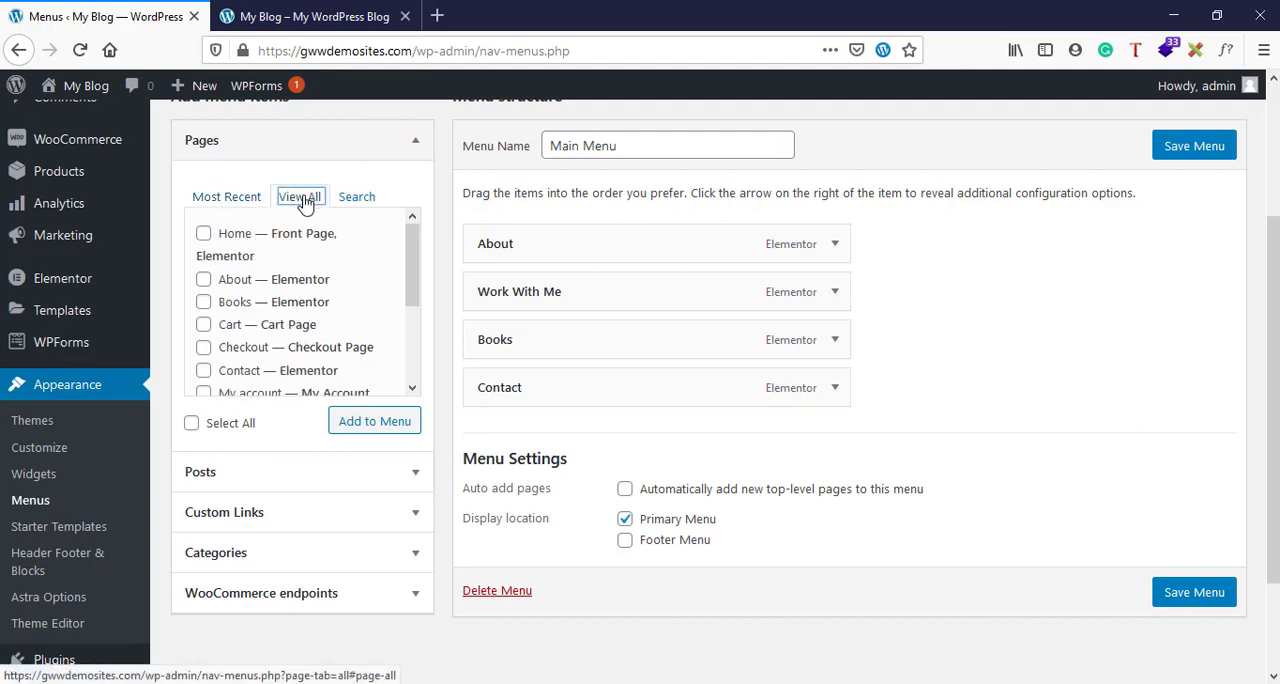
scroll(242, 330, down, 3)
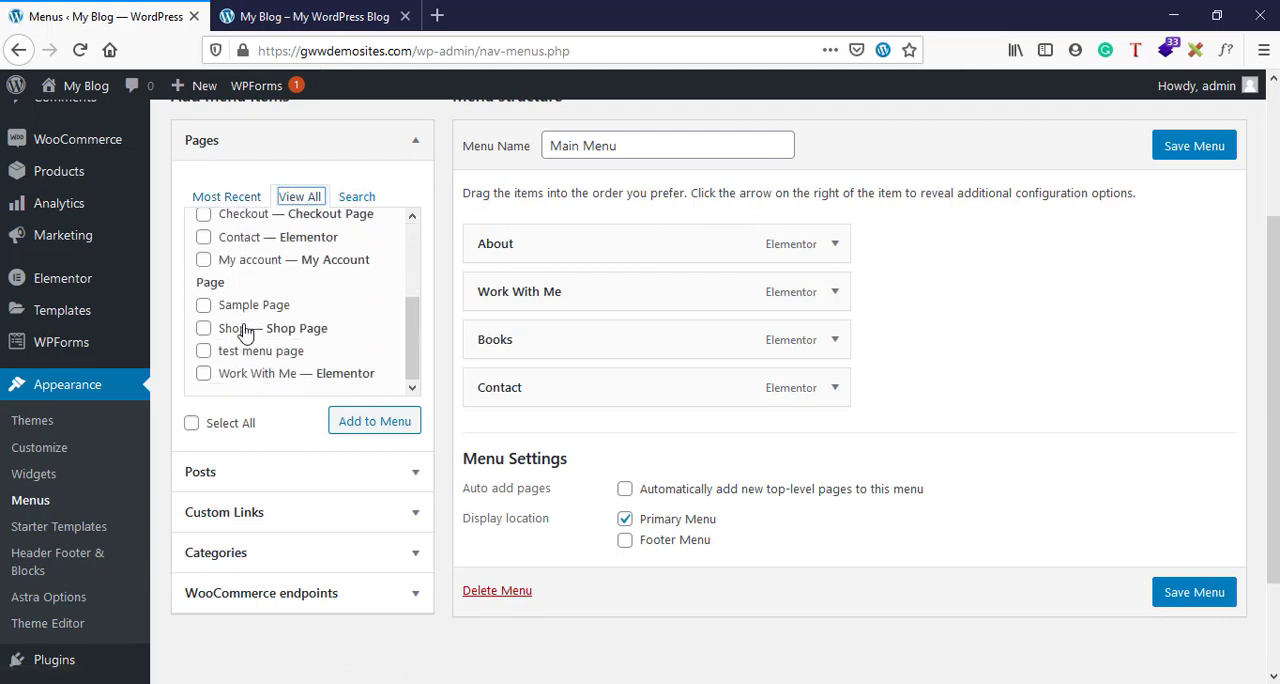
scroll(242, 330, up, 3)
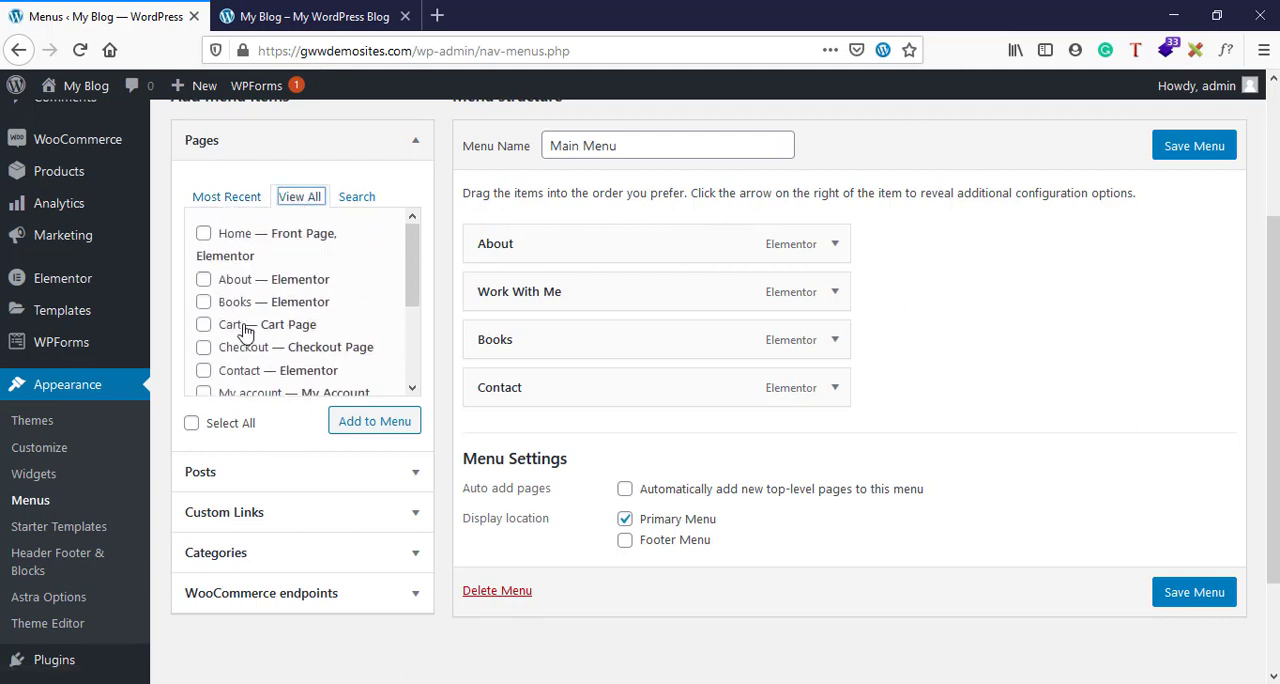
click(204, 236)
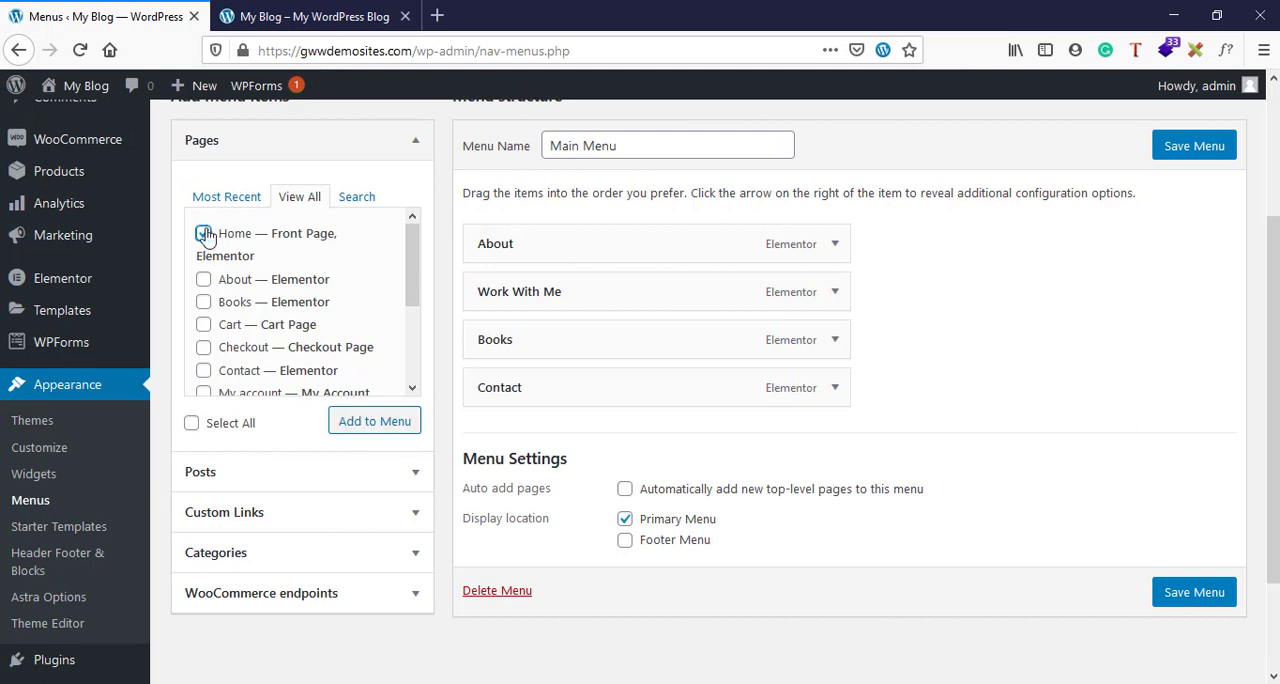
- Add "test menu page" from the most recent pages to Main Menu
click(224, 198)
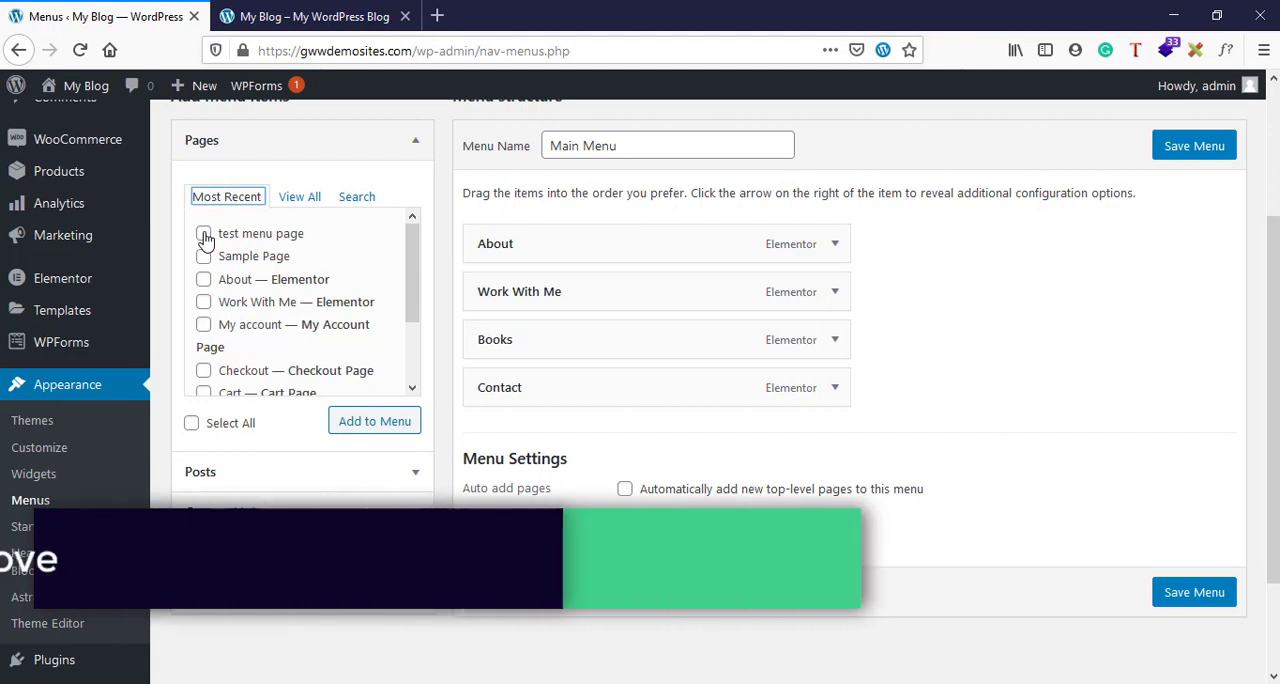
click(204, 234)
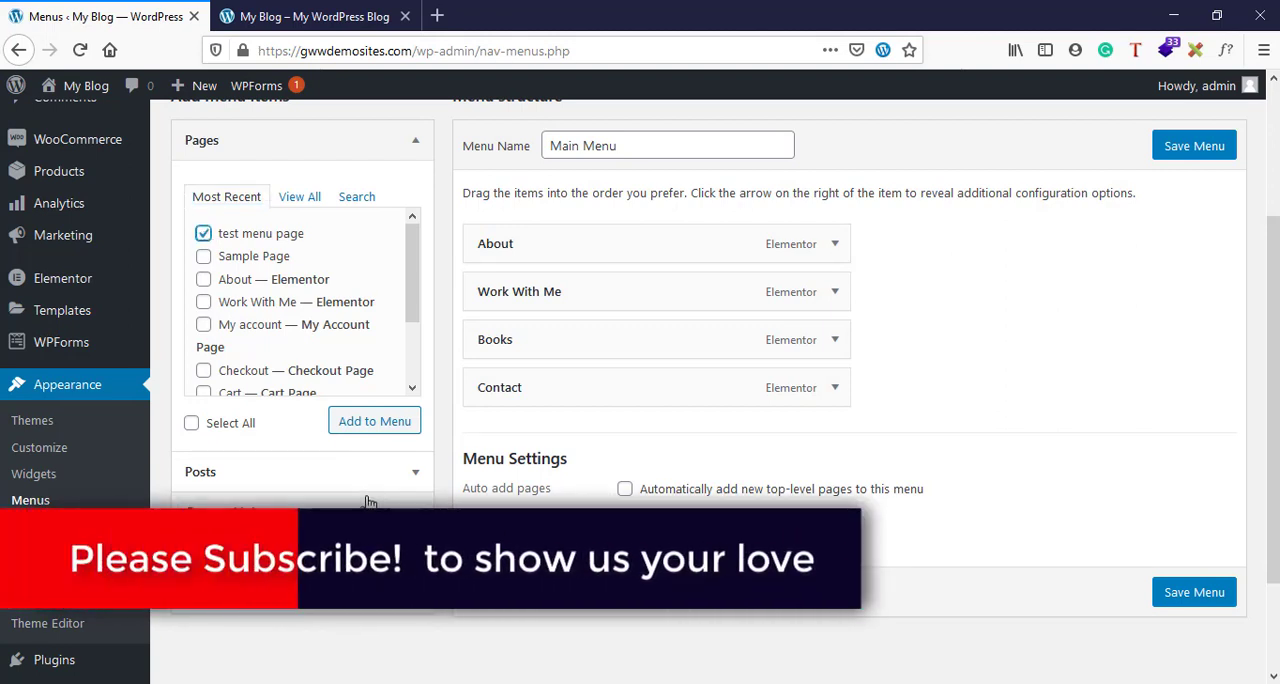
click(374, 433)
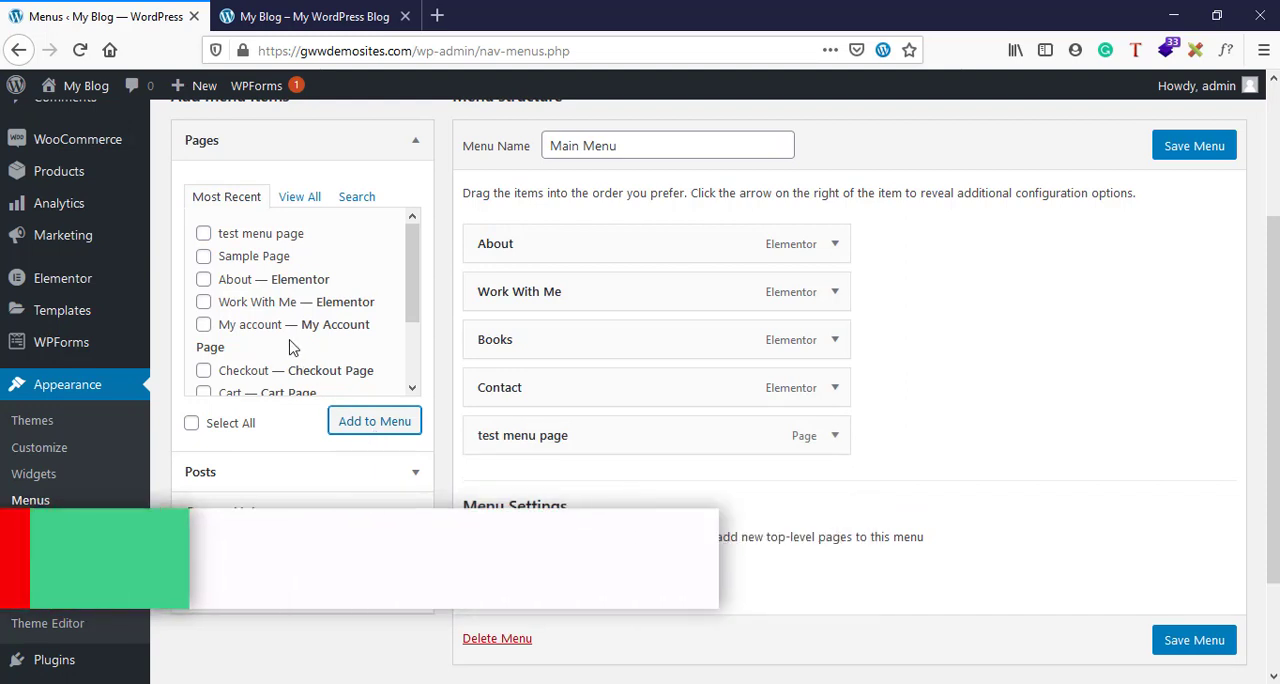
- Try selecting all the recent pages at once, and clear the selection again
scroll(292, 347, down, 2)
scroll(292, 347, up, 2)
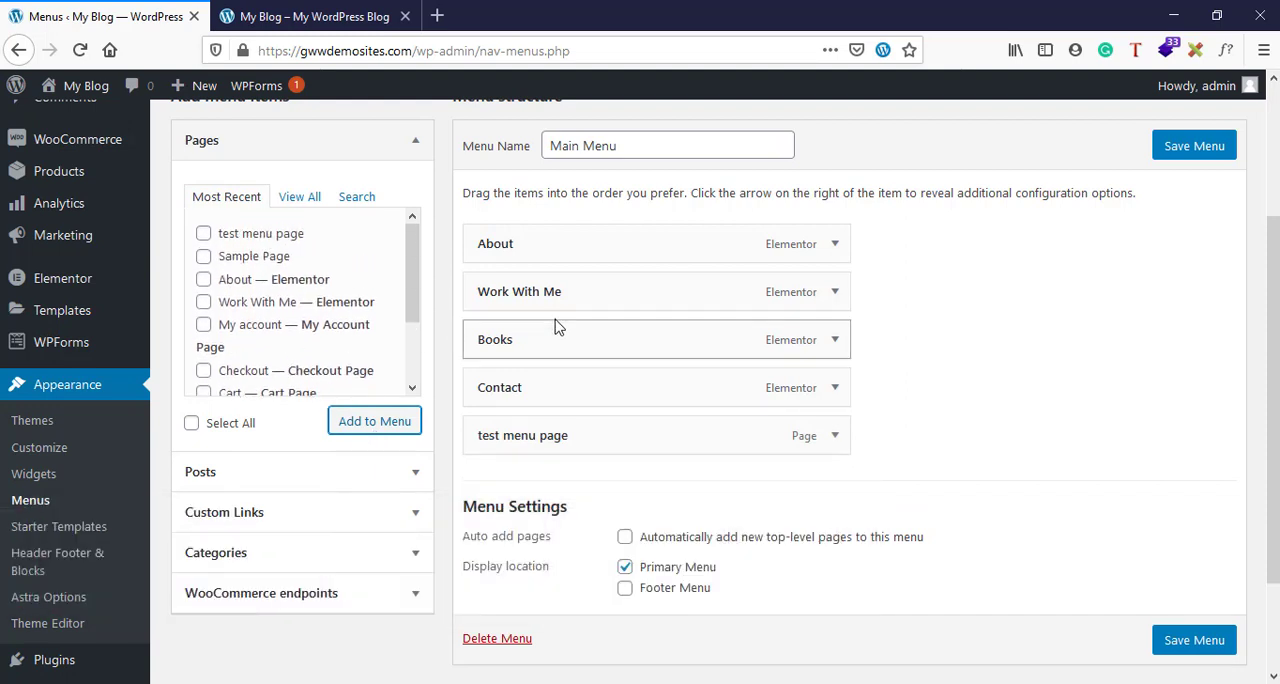
click(190, 425)
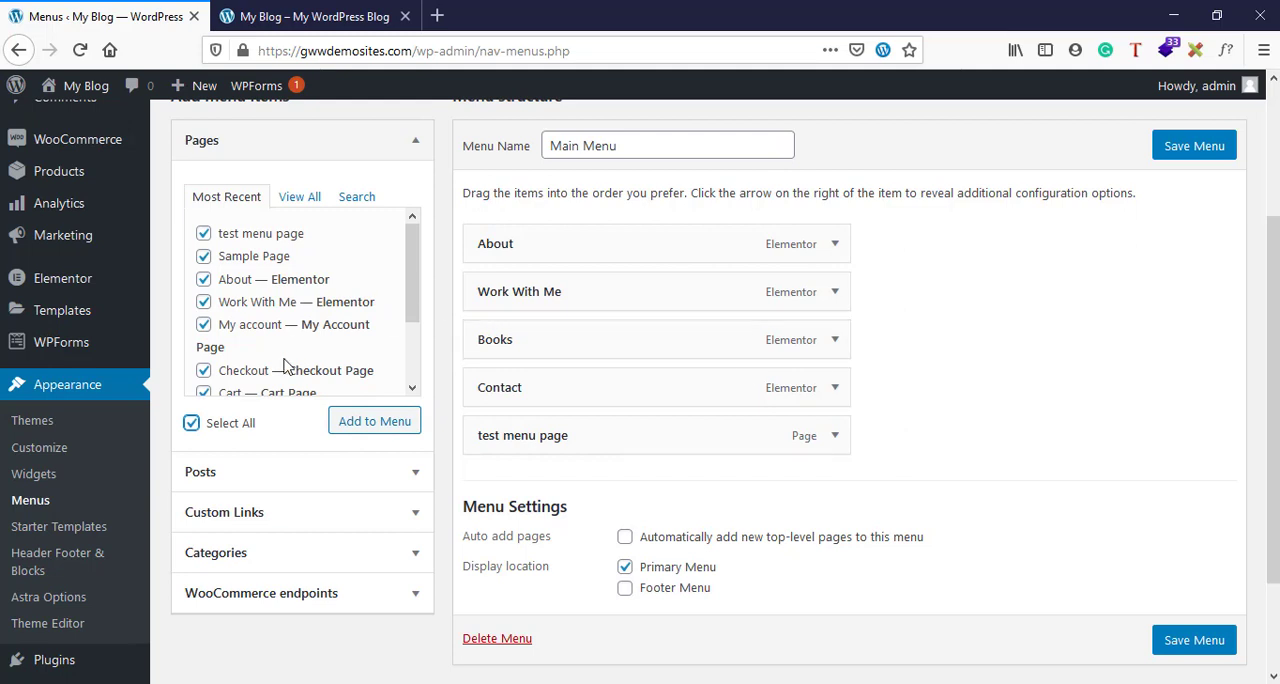
click(190, 424)
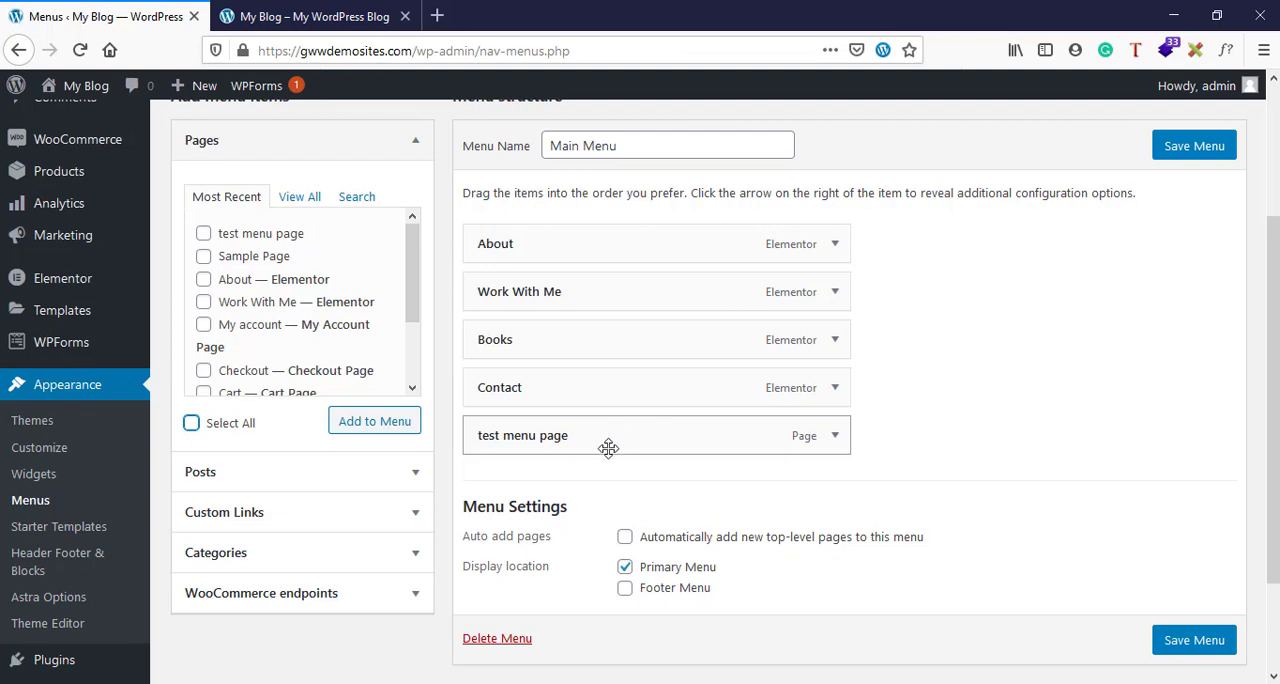
- Move "test menu page" directly below About, place Books after Contact, and save the menu
drag(608, 448, 551, 291)
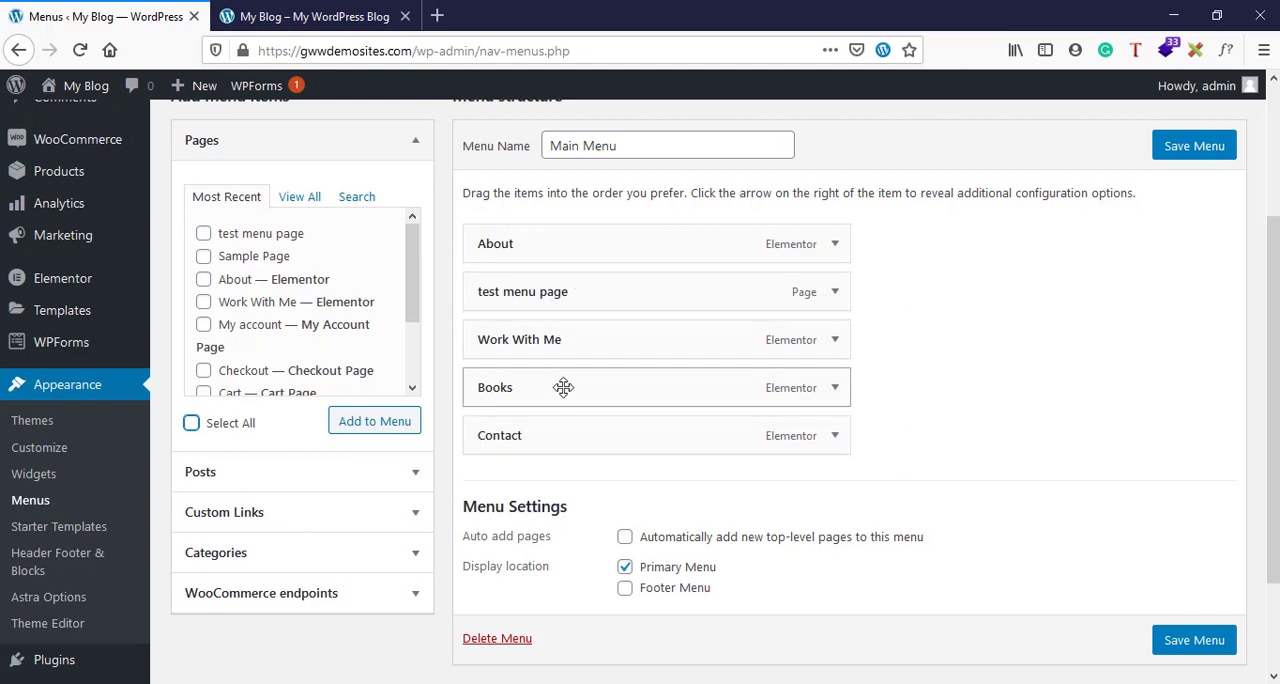
drag(563, 387, 558, 453)
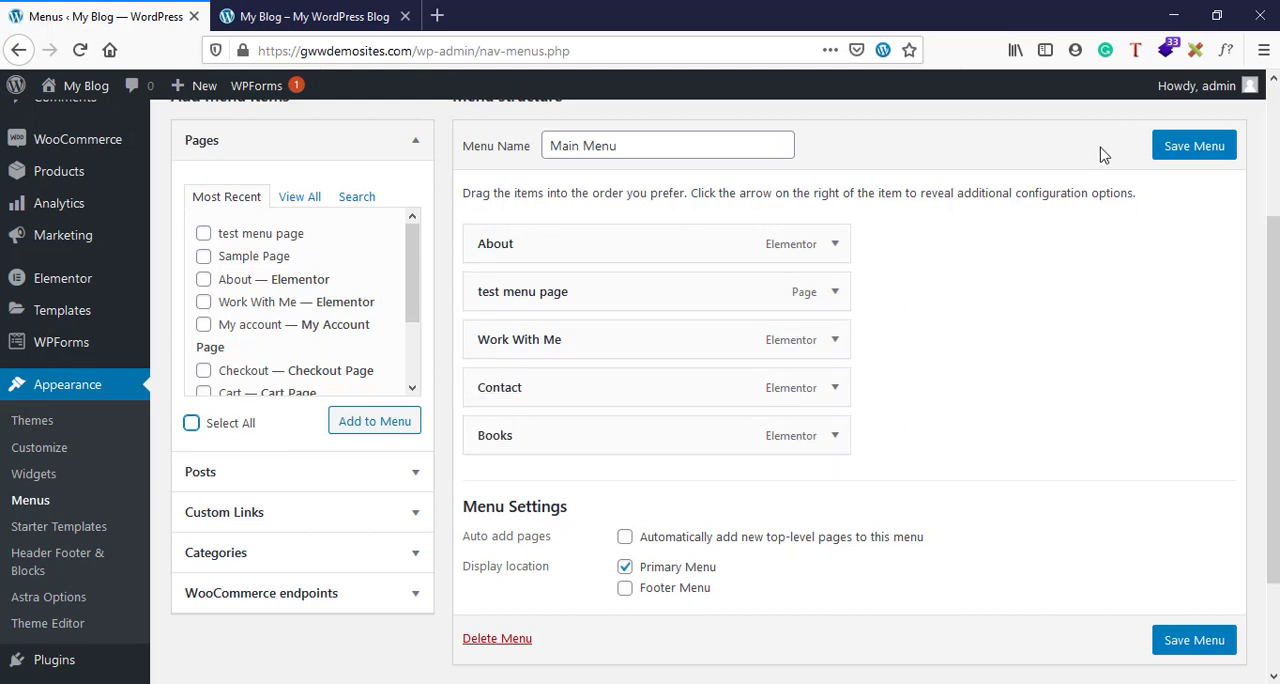
click(1193, 148)
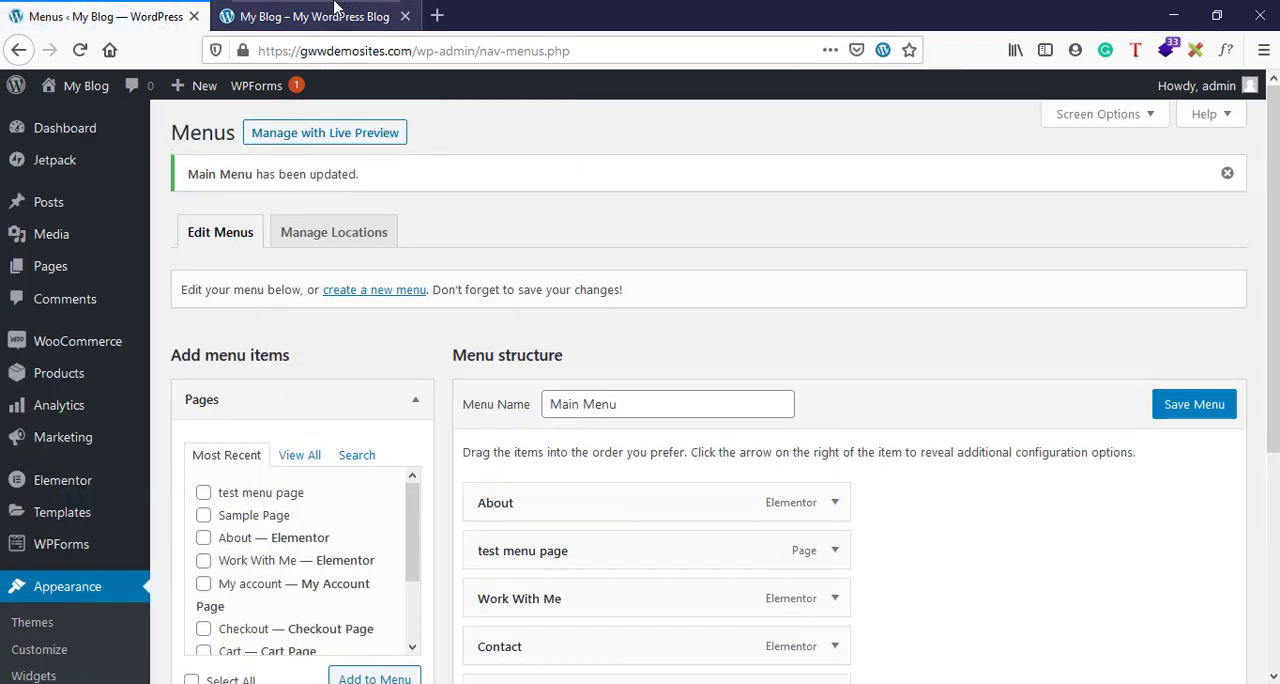
- Reload the live home page to check its navigation menu, and return to the menu editor
click(336, 10)
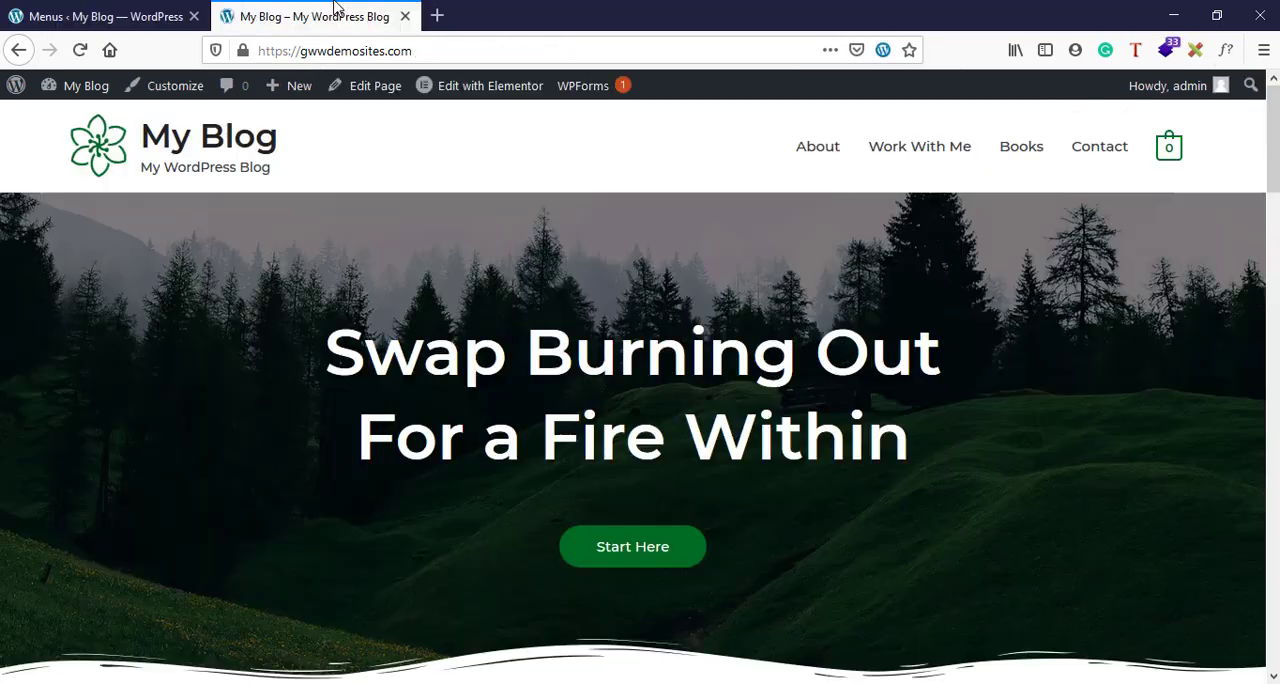
click(76, 55)
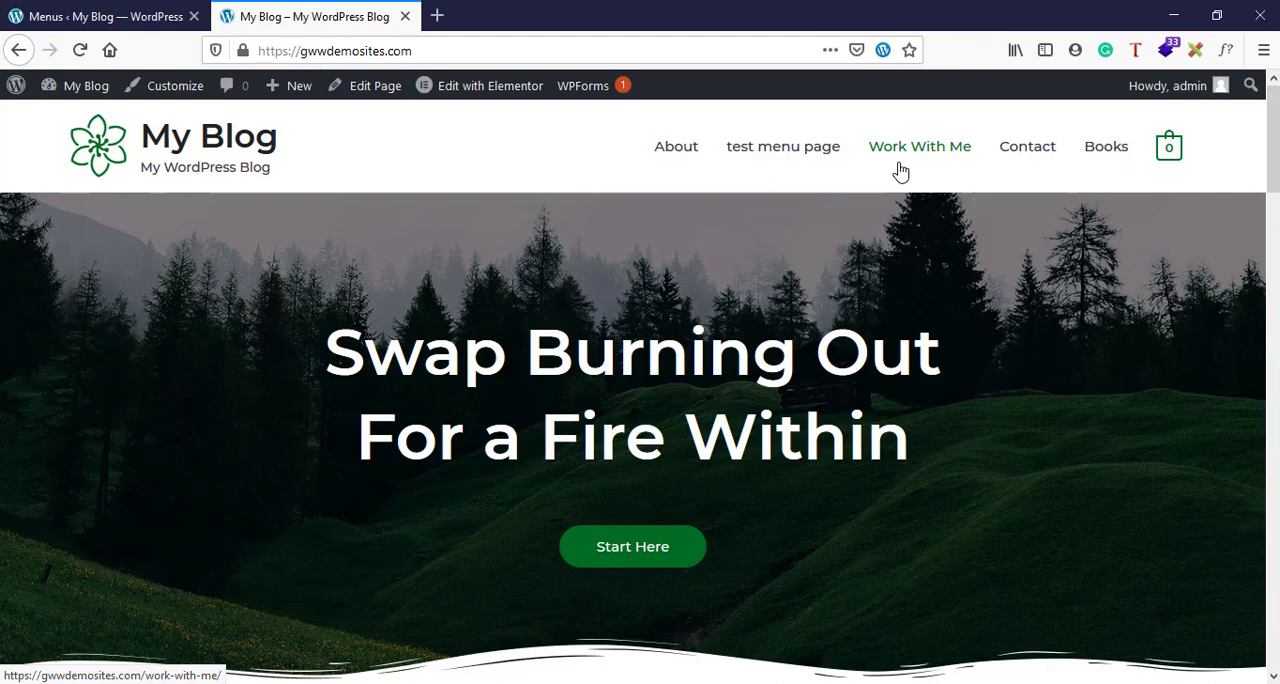
click(157, 12)
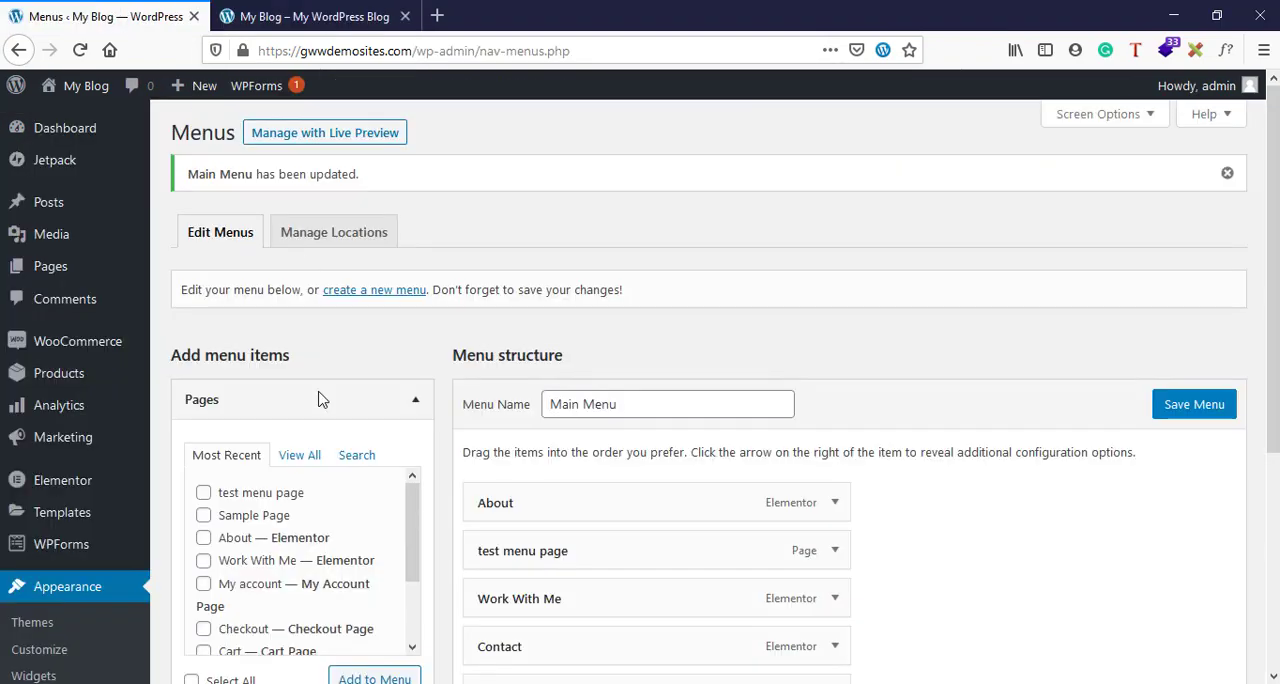
scroll(320, 400, down, 3)
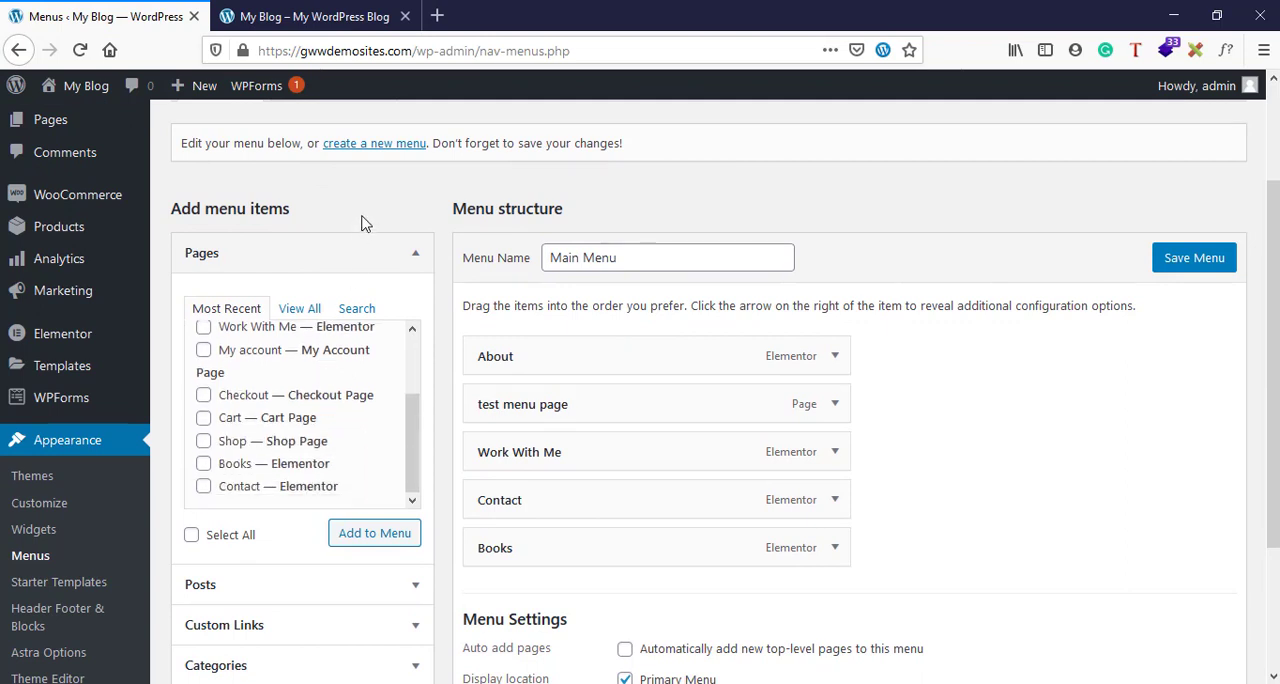
- Look through the full lists of posts and pages that can be added to the menu
click(379, 256)
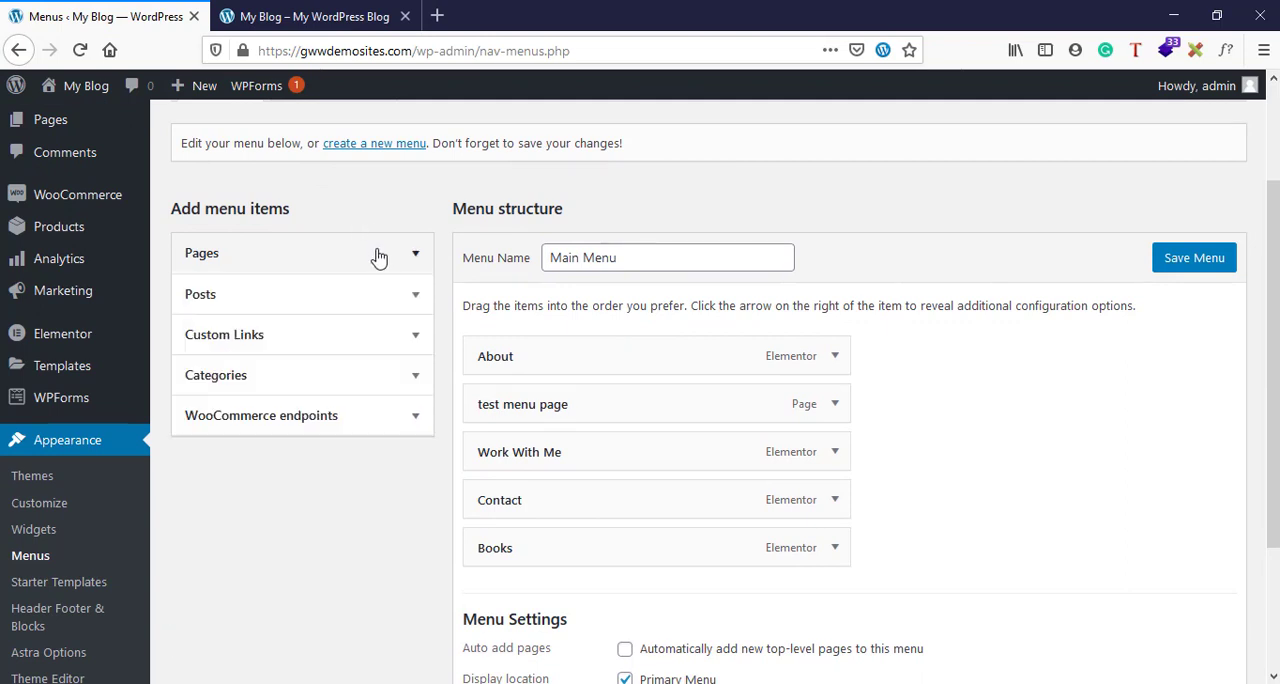
click(383, 312)
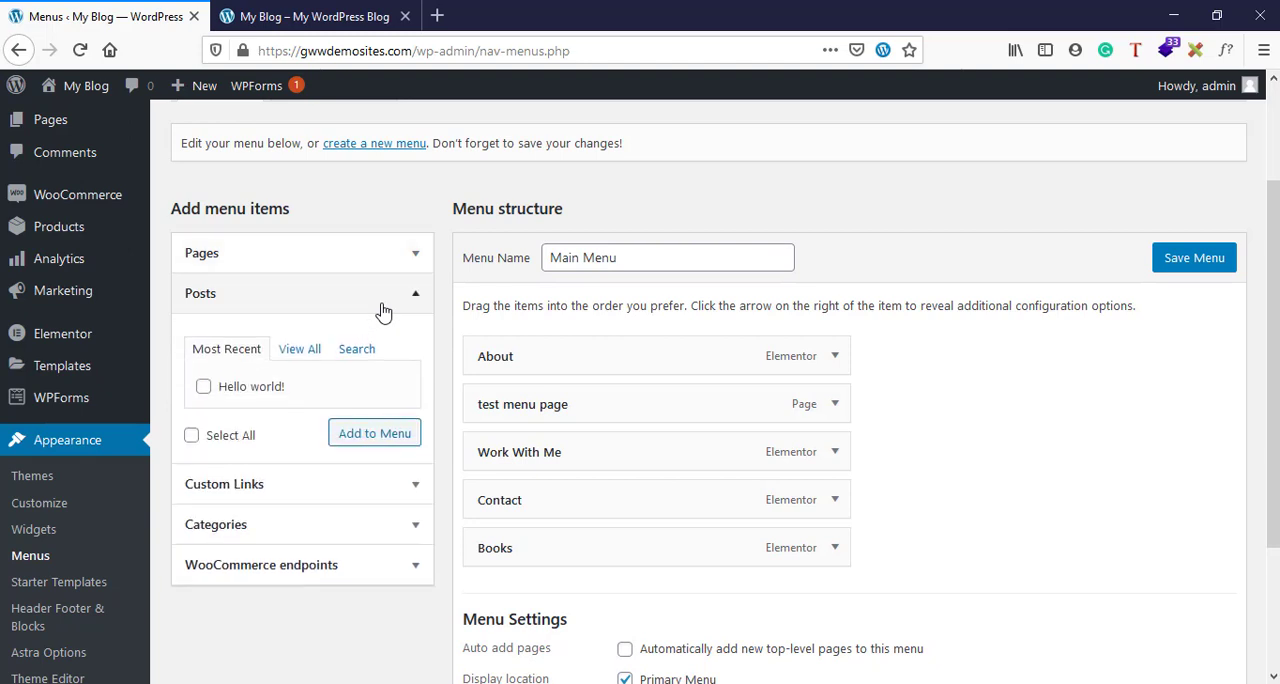
click(286, 356)
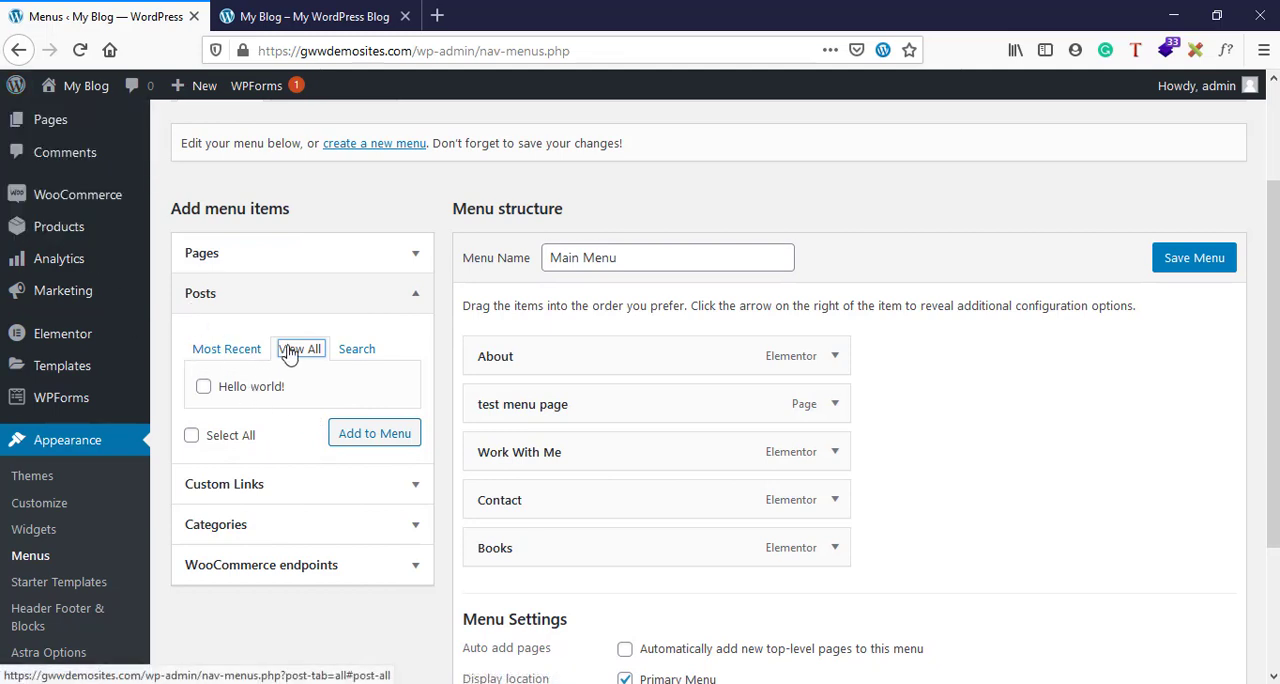
click(287, 269)
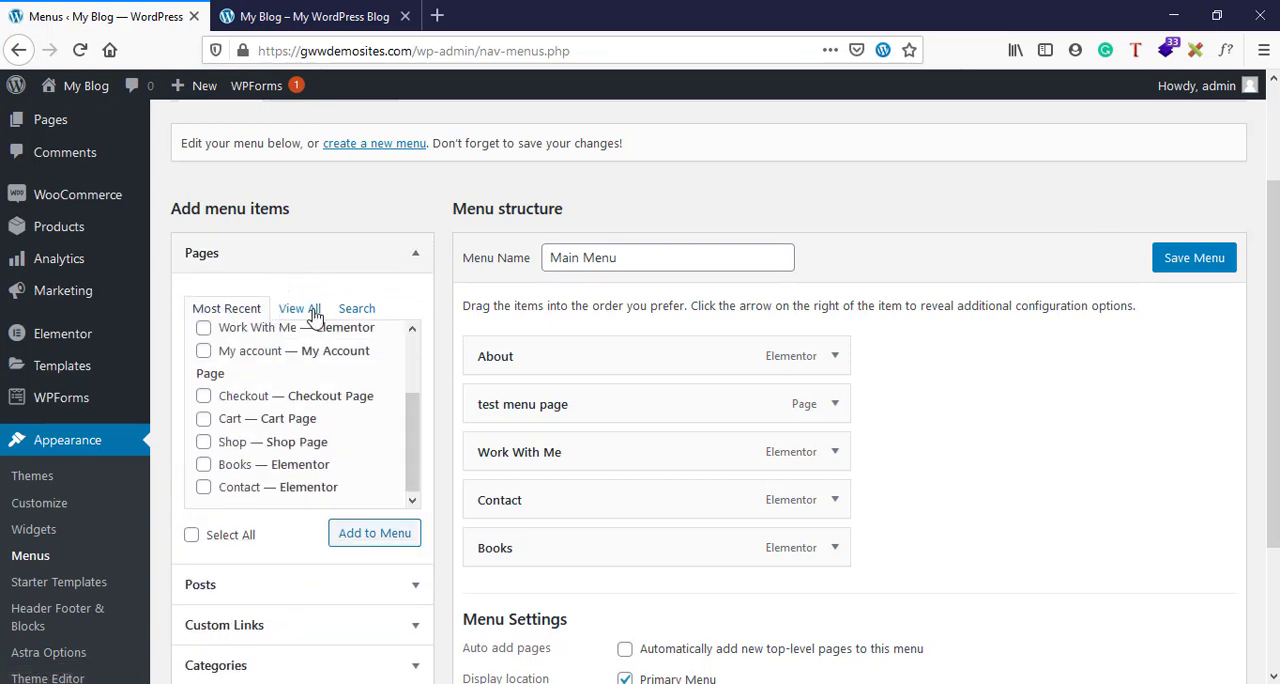
click(300, 312)
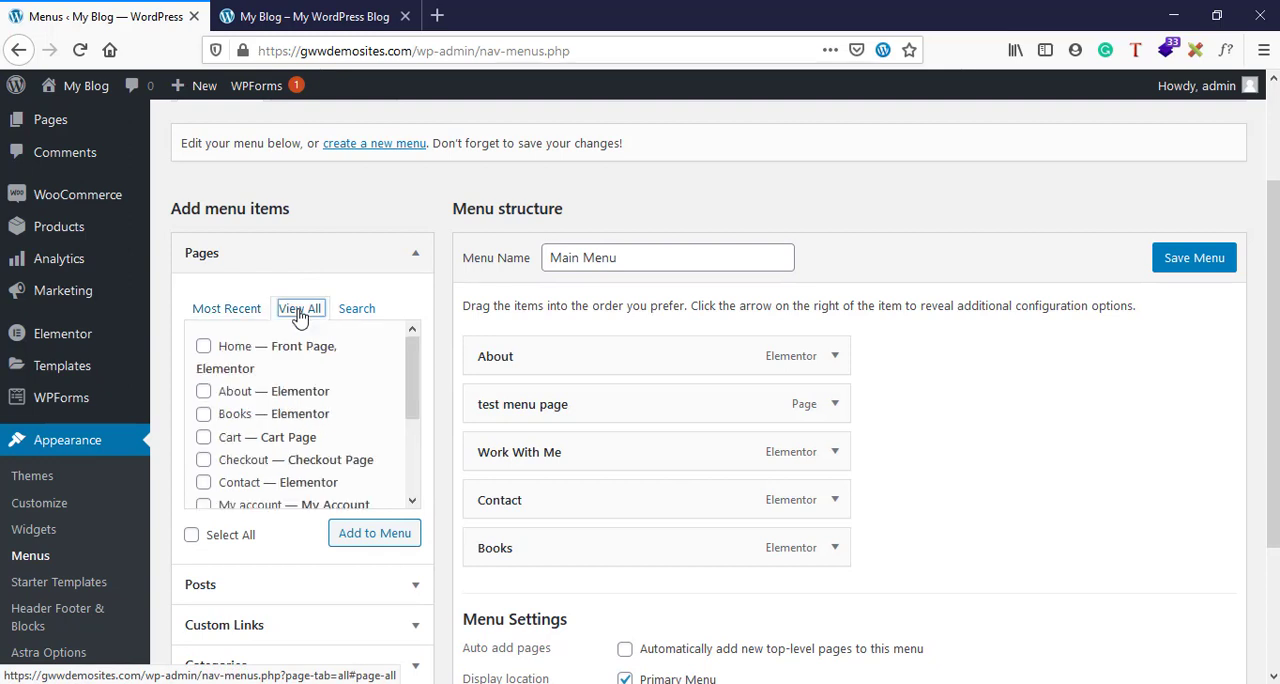
click(320, 260)
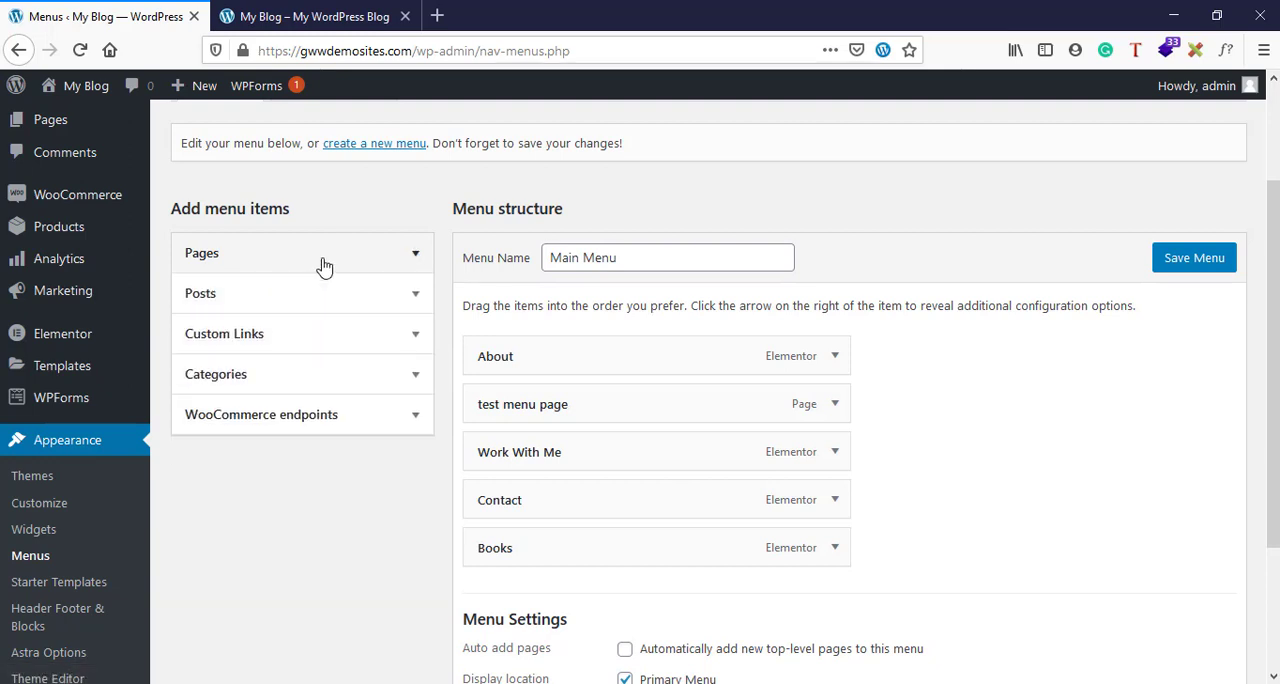
- Add the "Hello world!" post from the full list of posts to Main Menu and save the menu
click(293, 300)
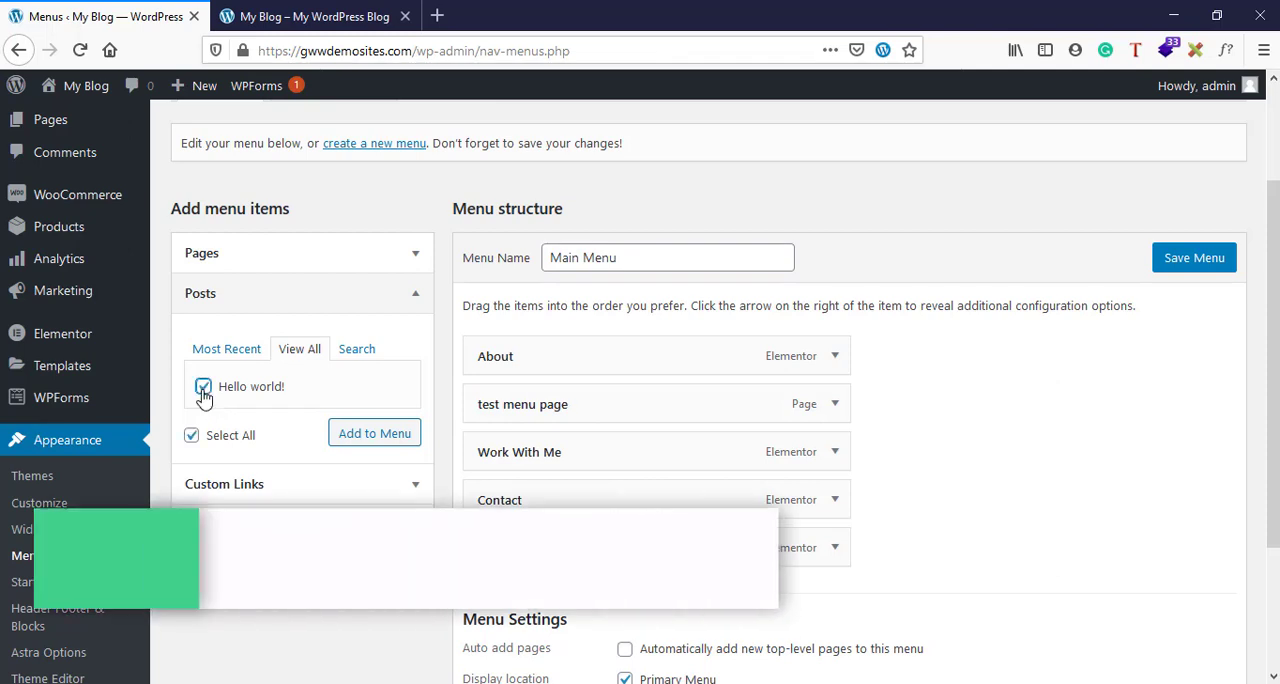
click(379, 444)
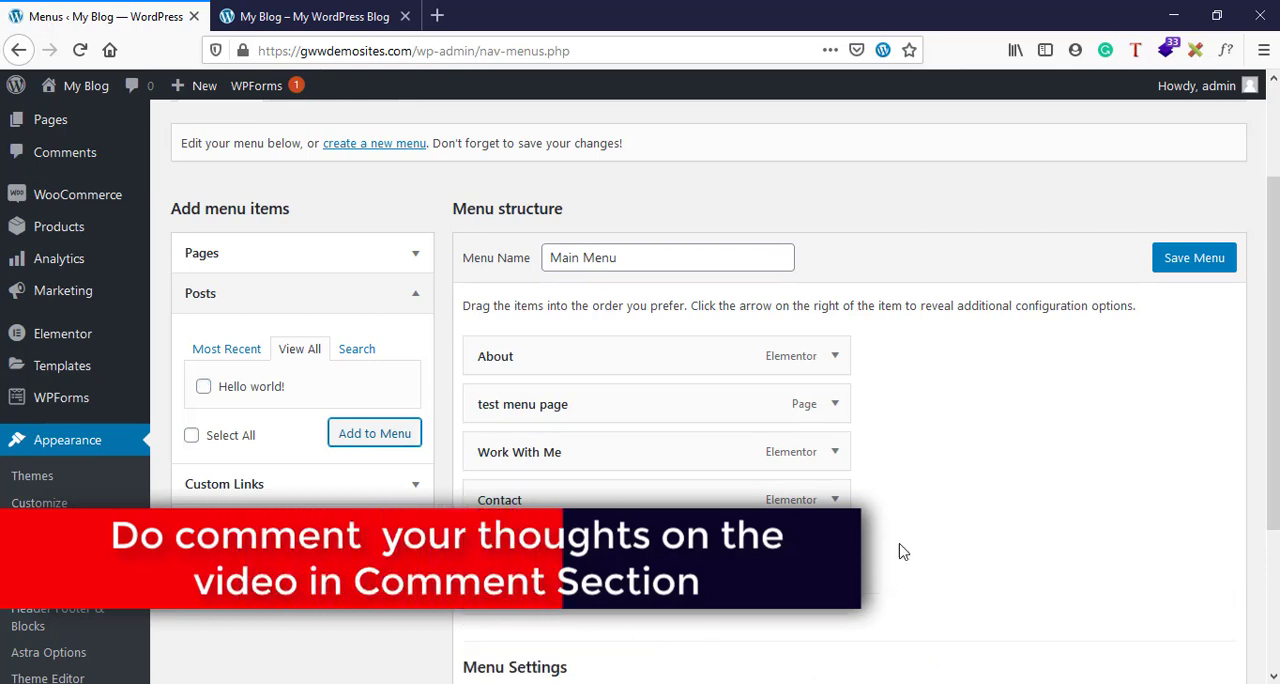
scroll(860, 470, down, 2)
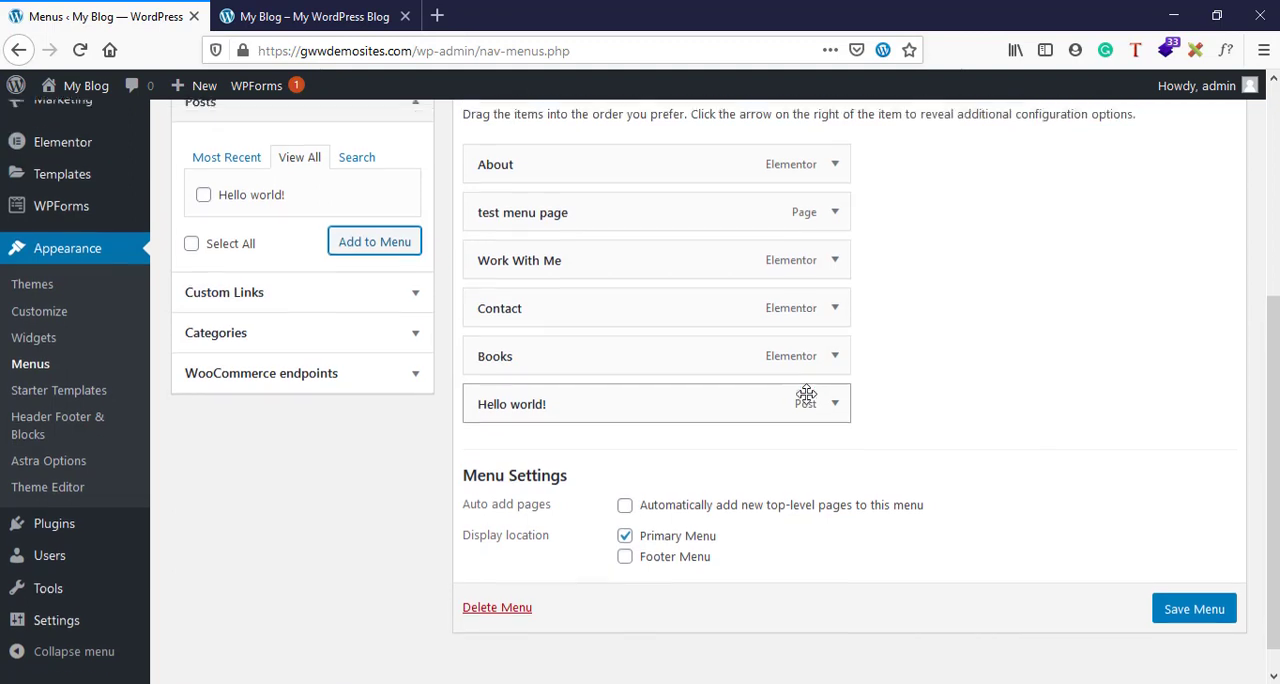
scroll(805, 390, up, 1)
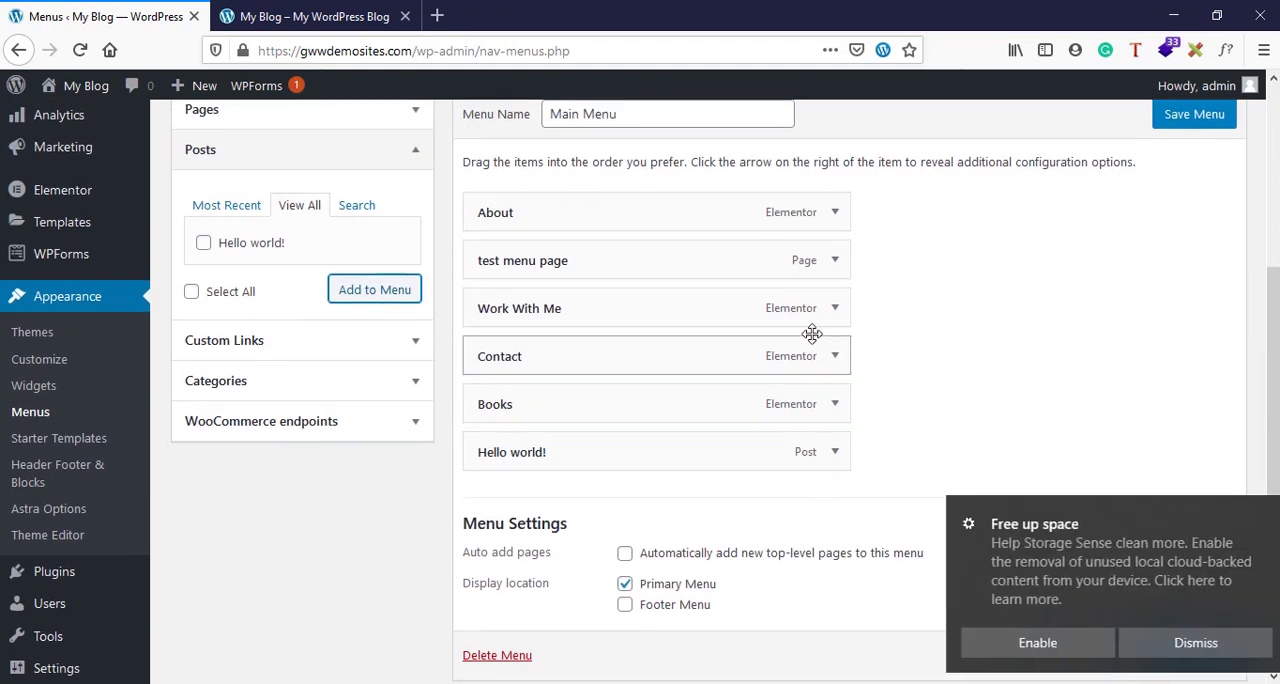
click(1163, 650)
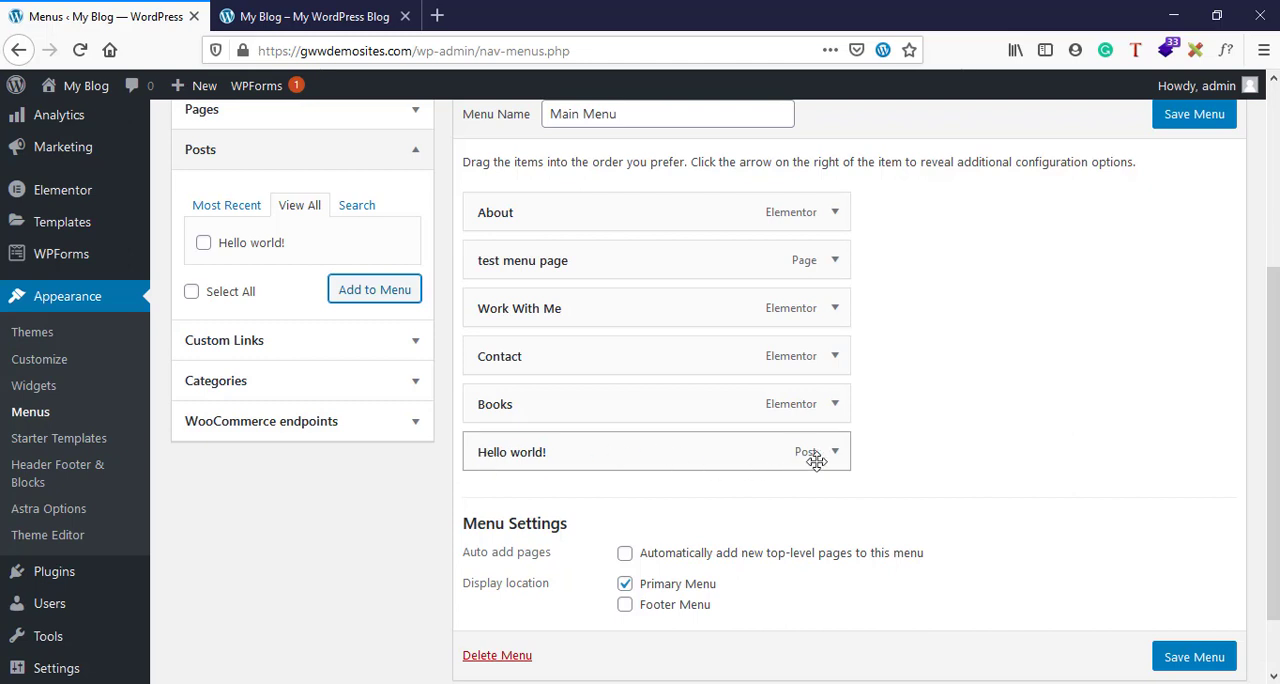
click(1205, 120)
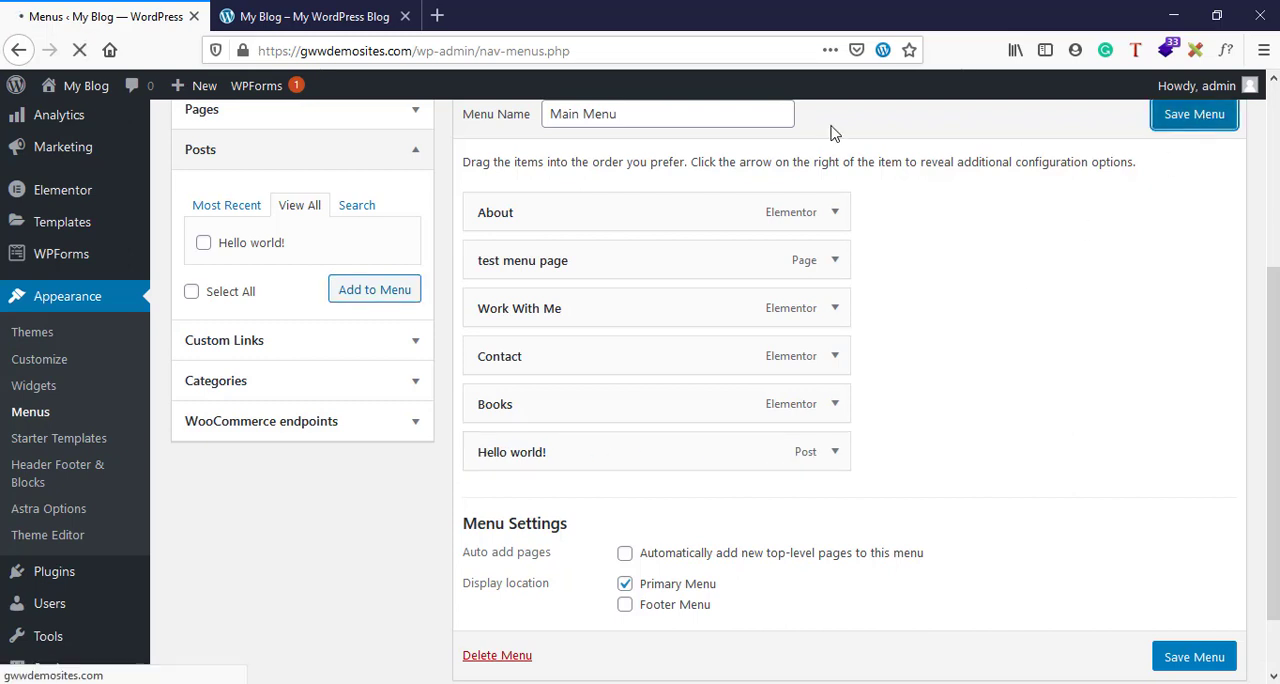
- Reload the live home page to check for the "Hello world!" menu item, and return to the menu editor
click(390, 12)
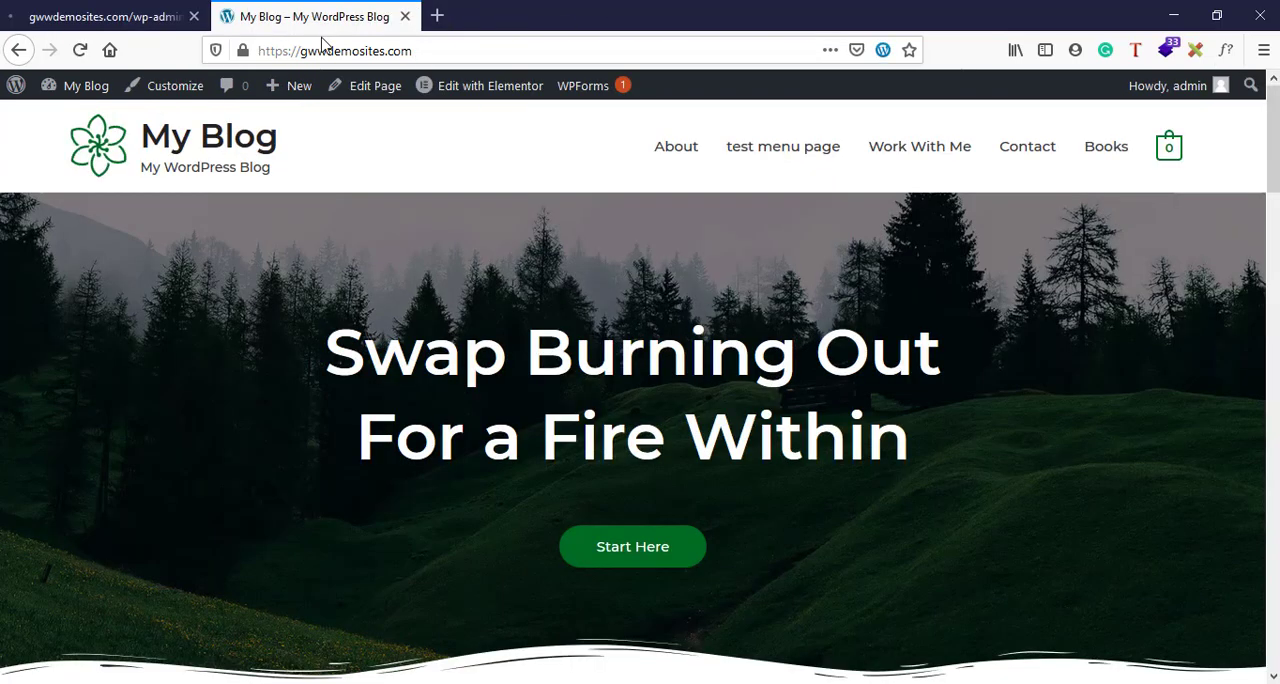
click(81, 52)
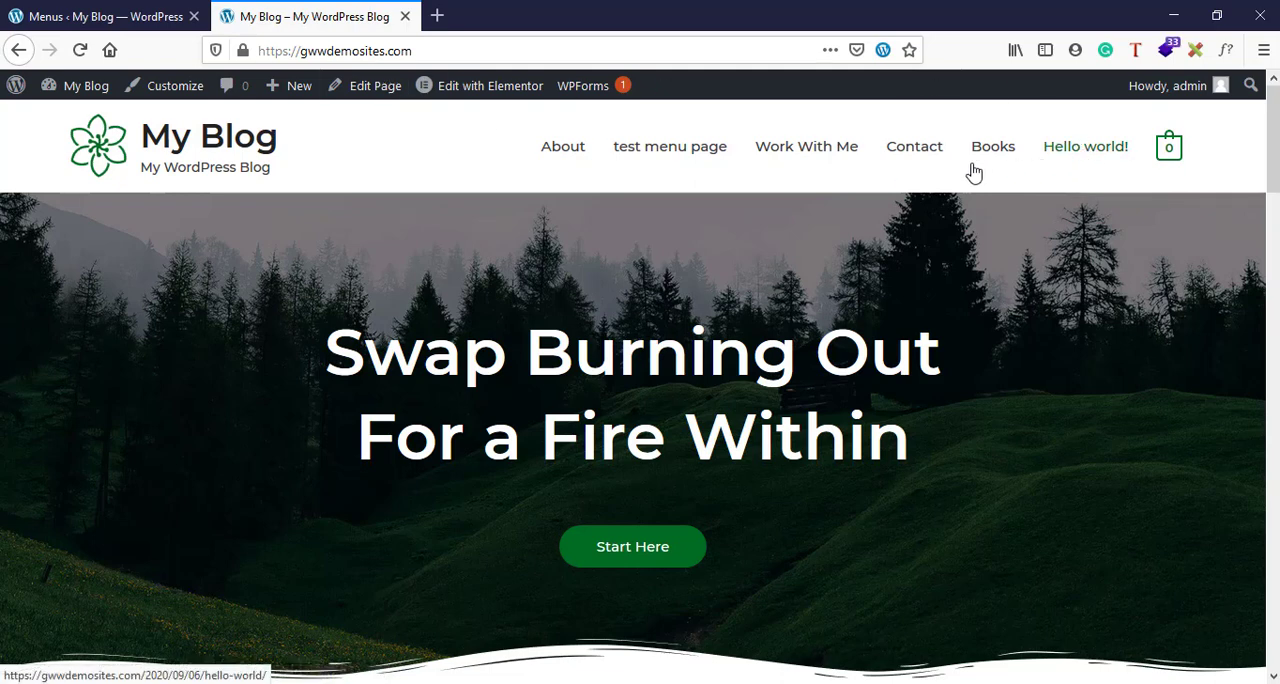
click(107, 12)
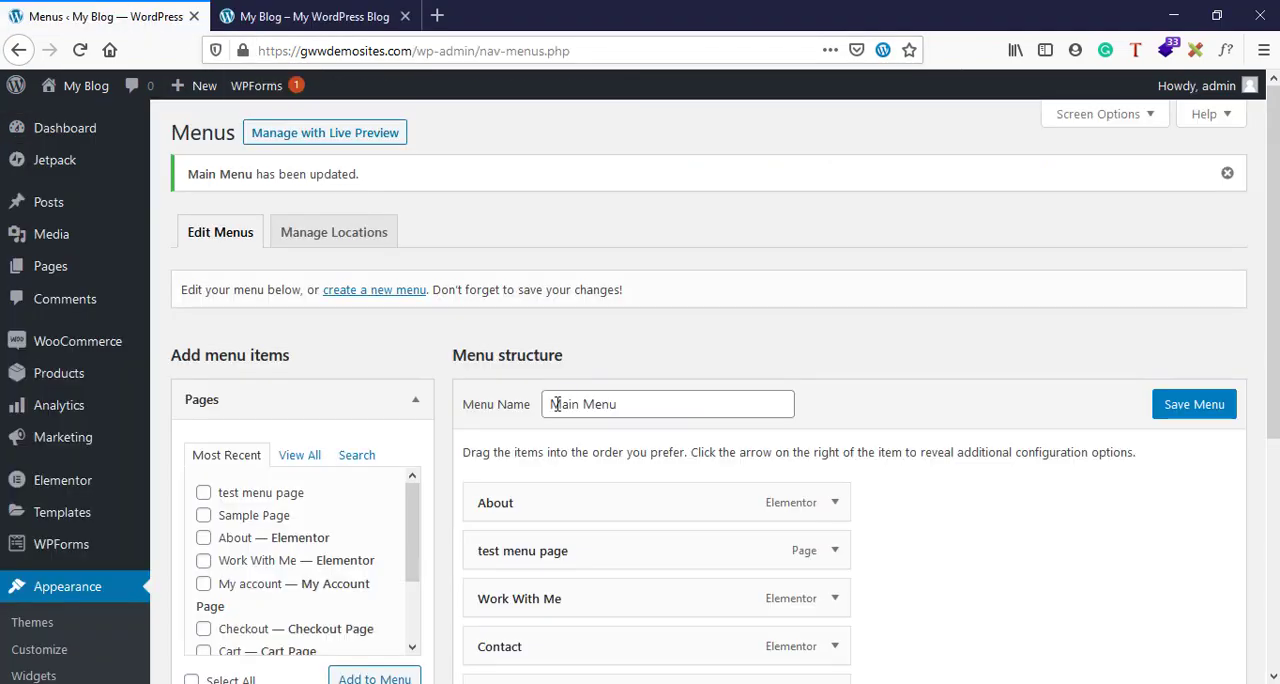
- Remove the "Hello world!" post from the menu structure
scroll(557, 404, down, 3)
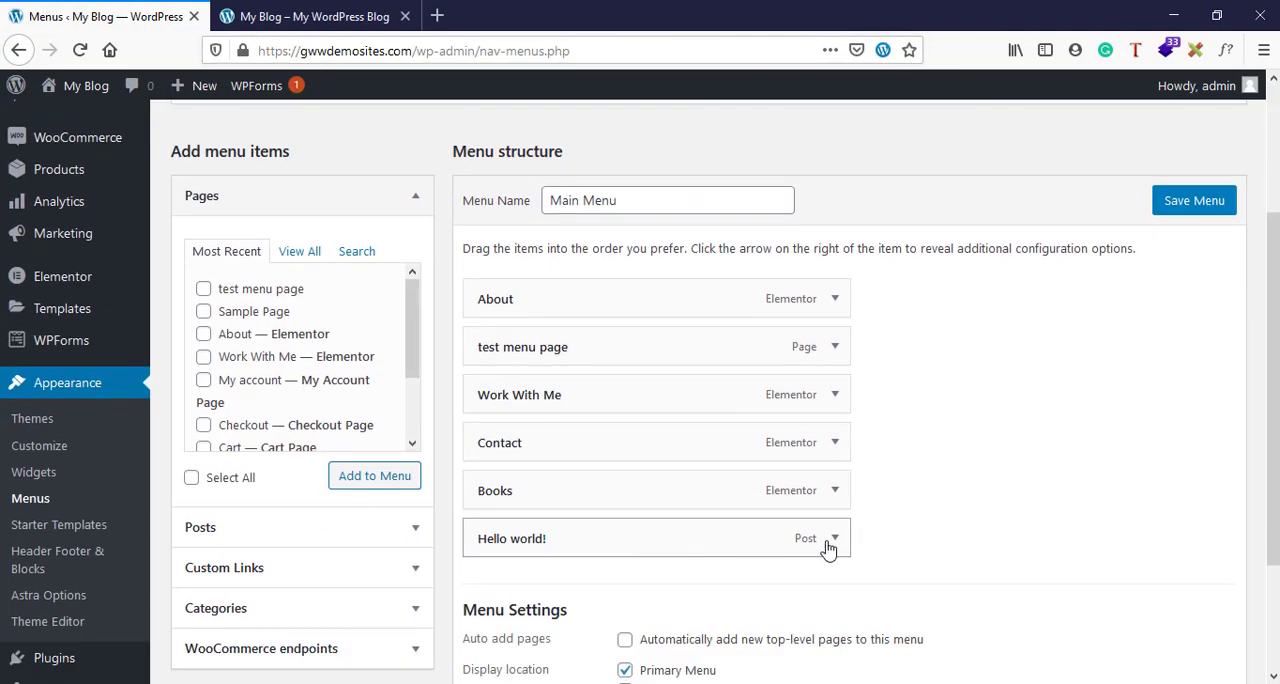
click(833, 540)
scroll(830, 545, down, 3)
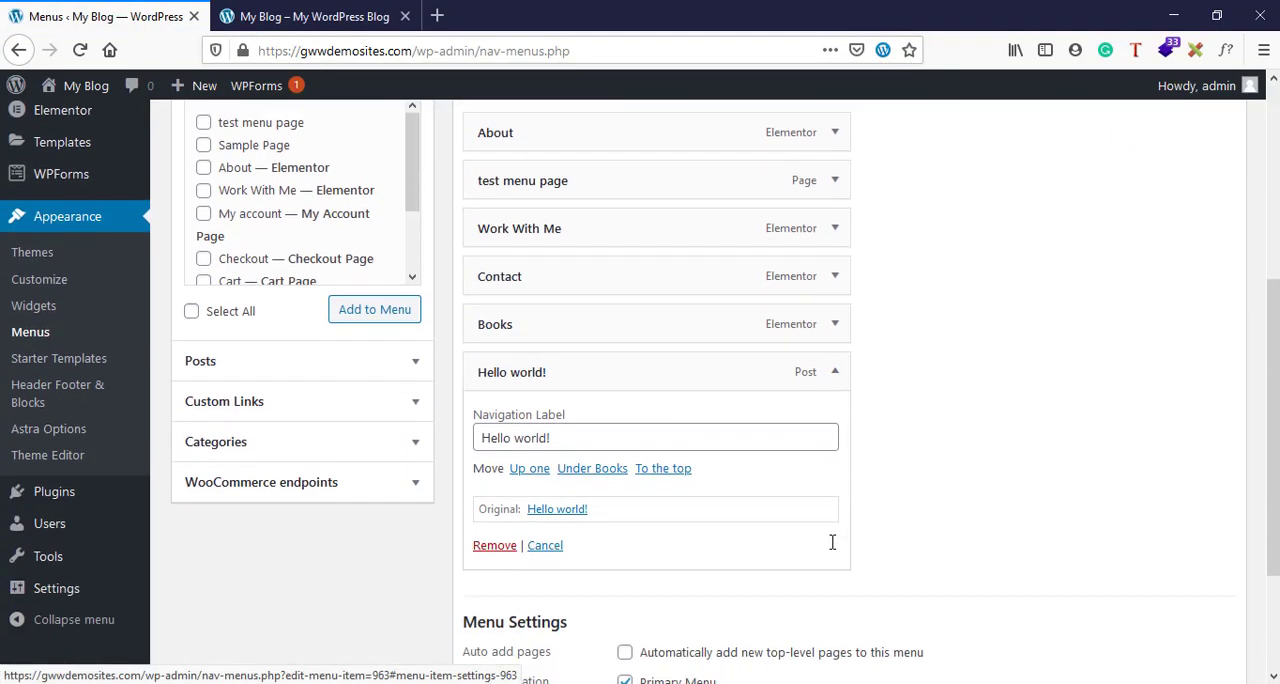
click(494, 546)
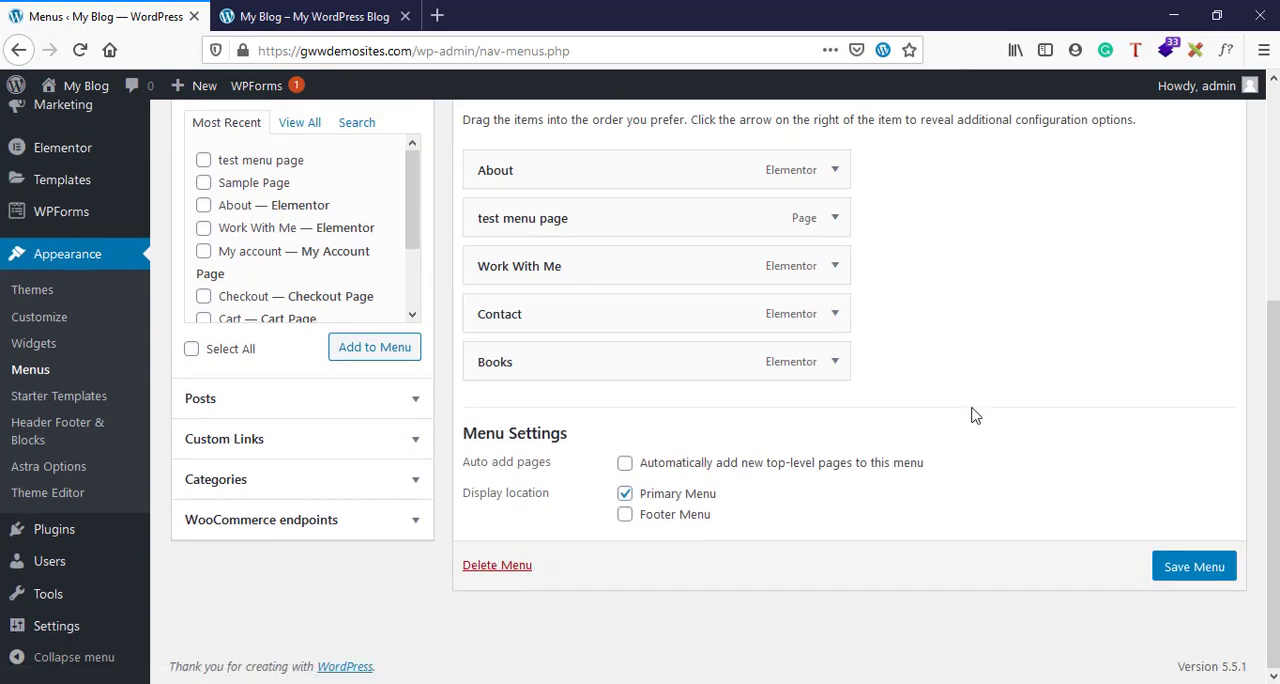
scroll(985, 426, up, 3)
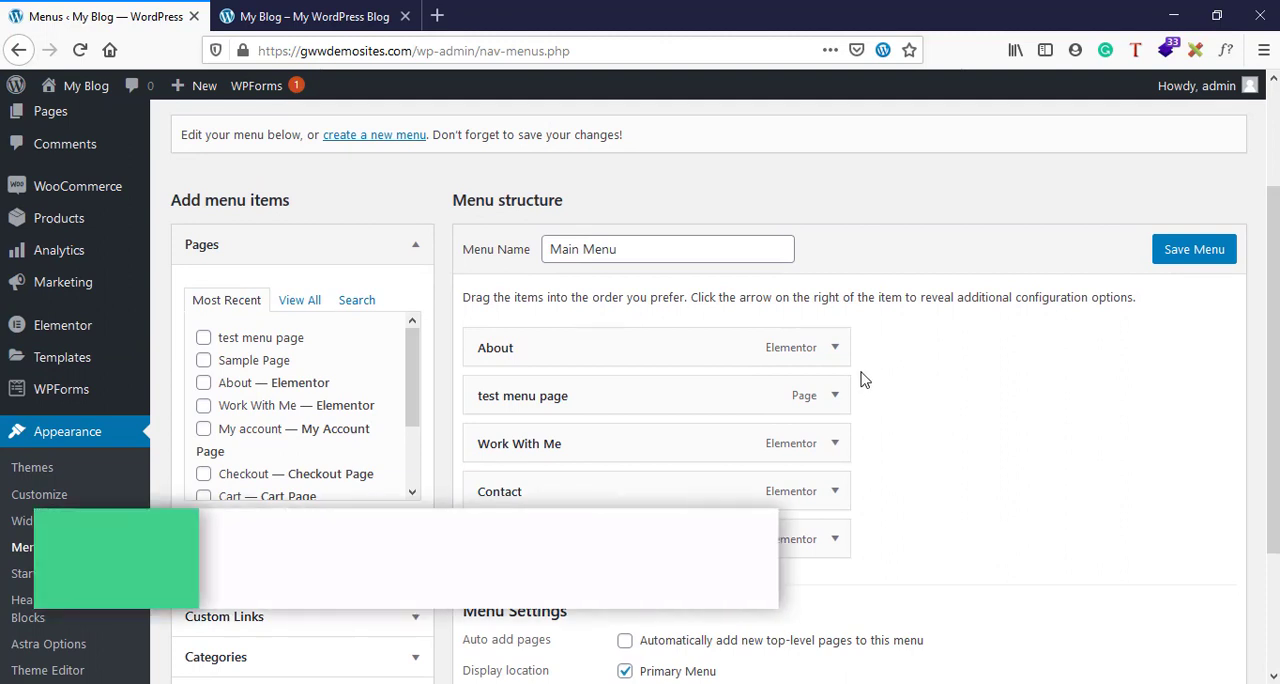
- Change the navigation label of "test menu page" to "test page" and save the menu
click(313, 16)
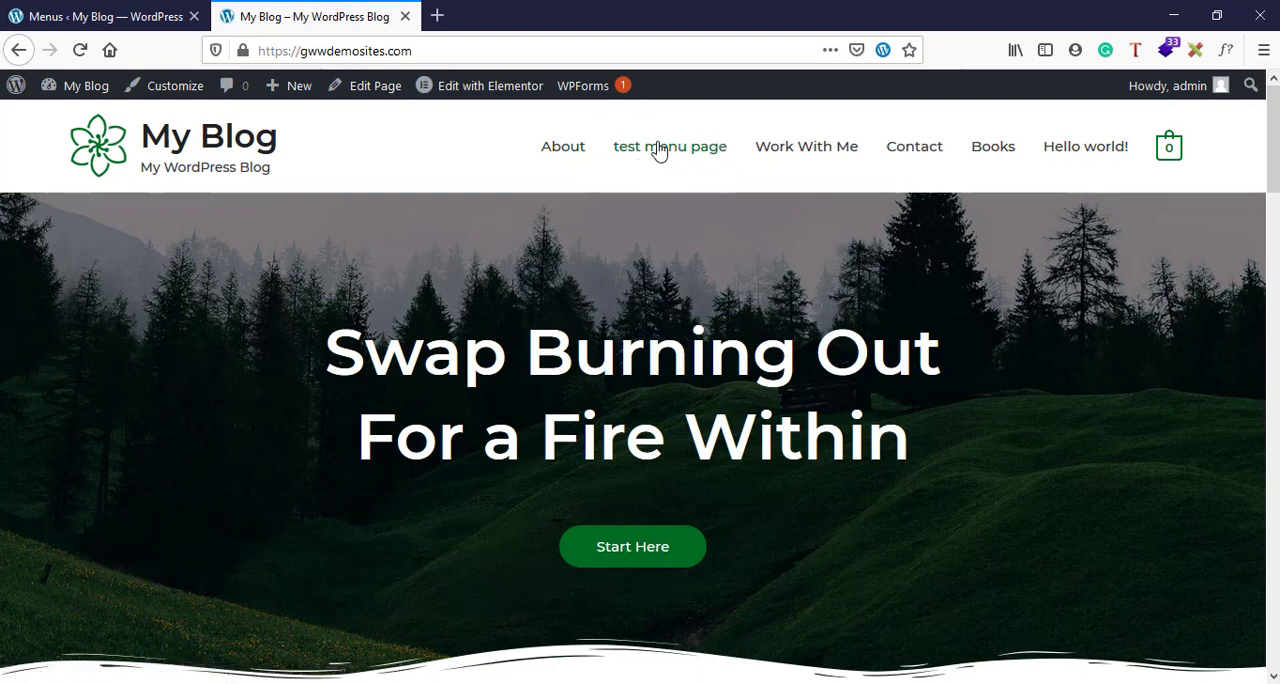
click(100, 12)
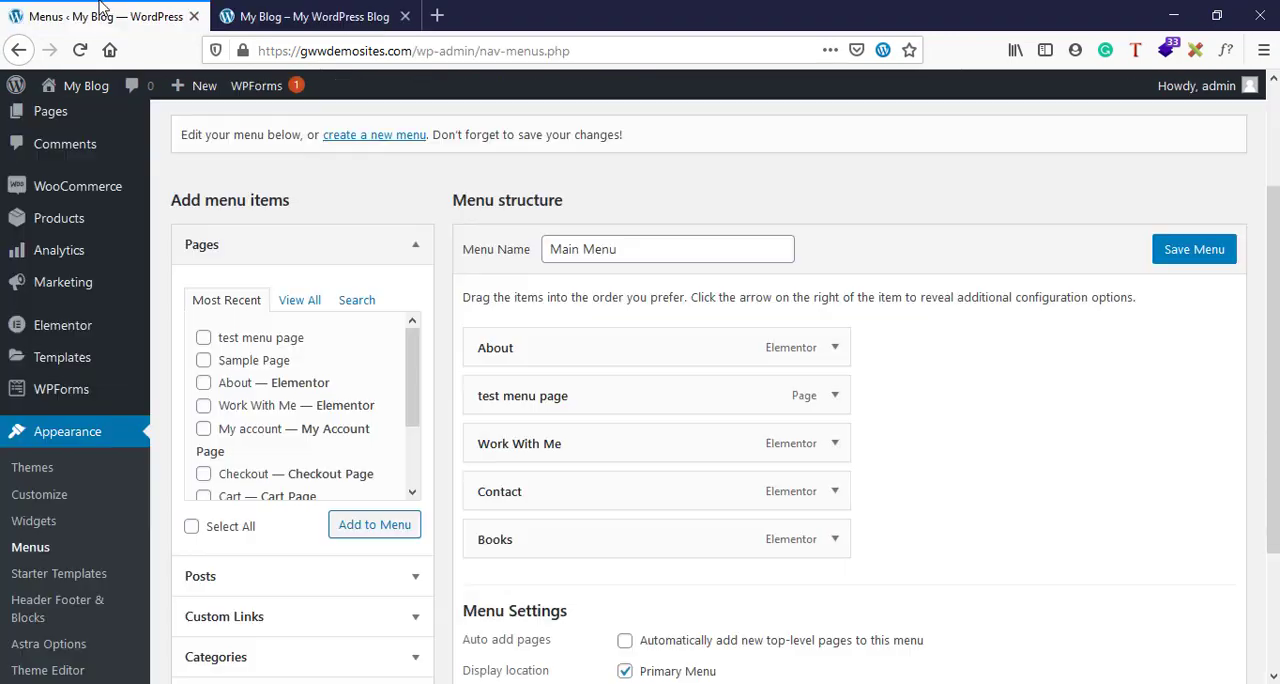
click(835, 398)
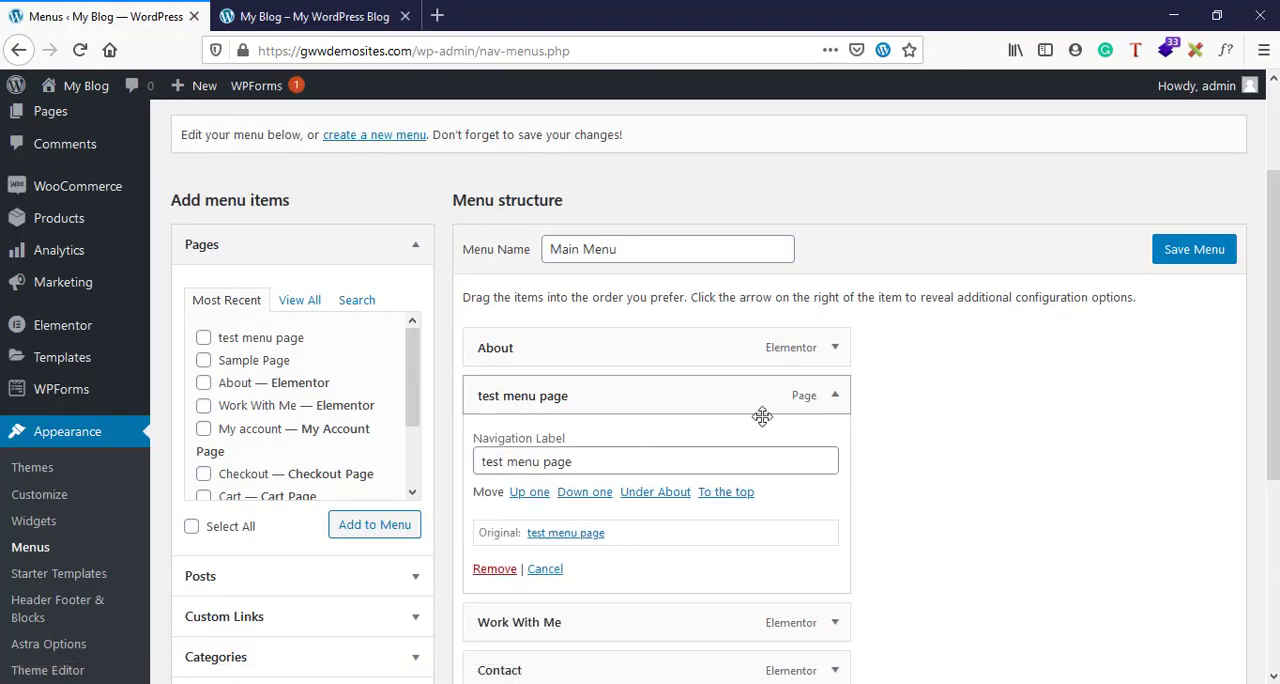
double_click(543, 460)
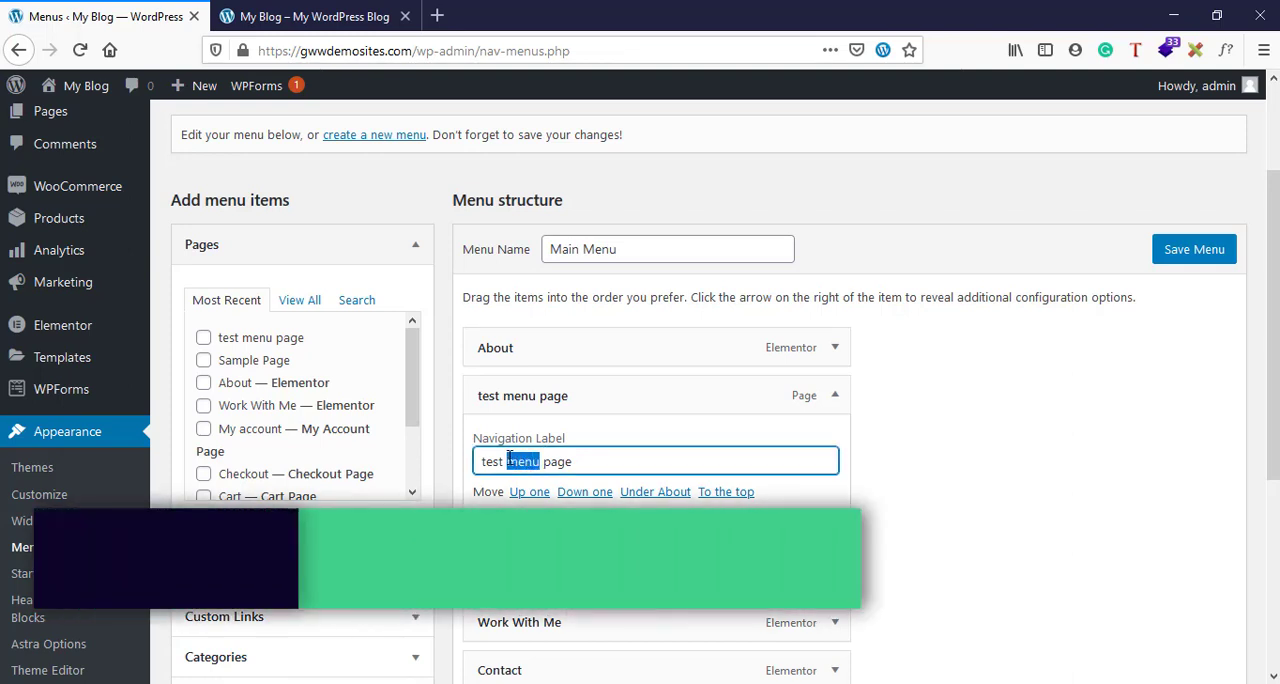
key(BackSpace)
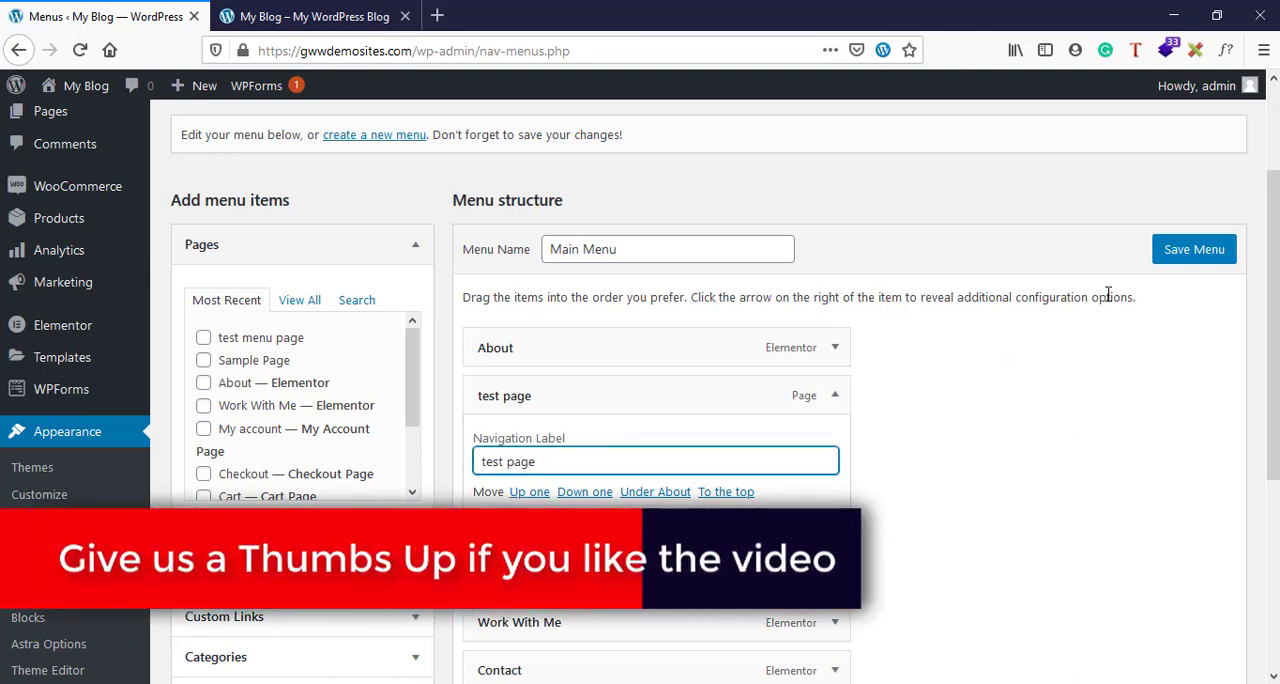
click(1176, 255)
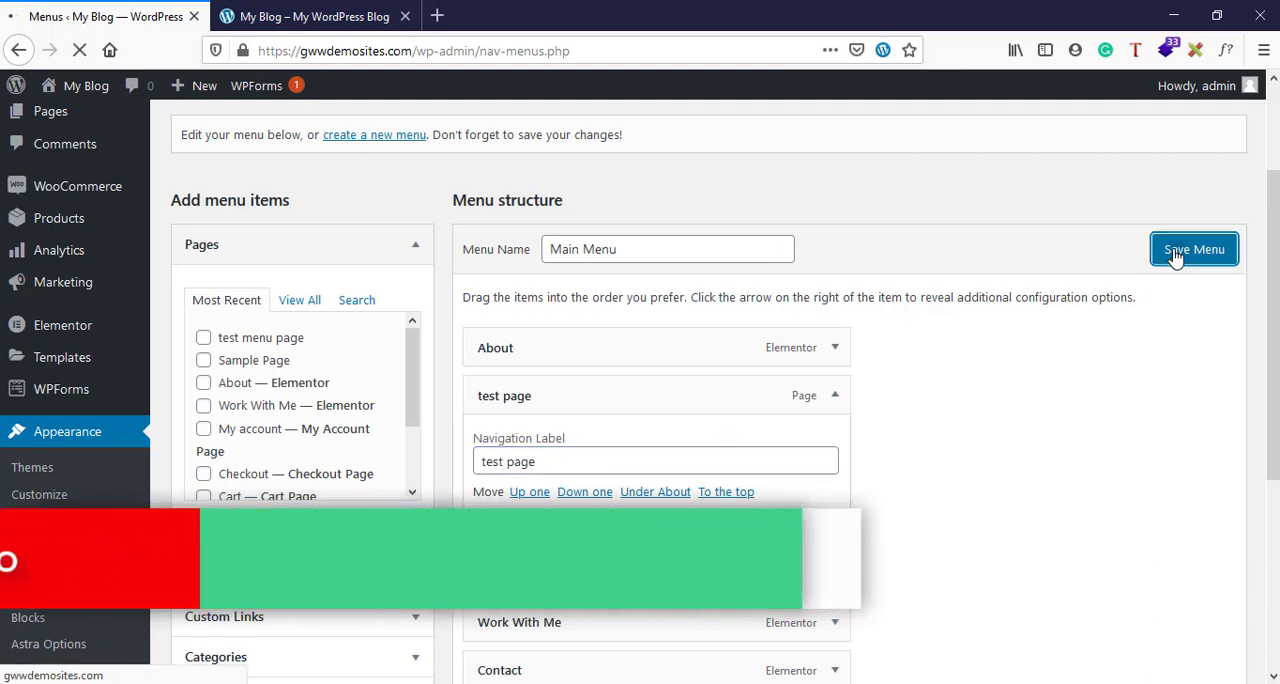
- Reload the live home page to check the shortened menu label, and return to the menu editor
click(274, 14)
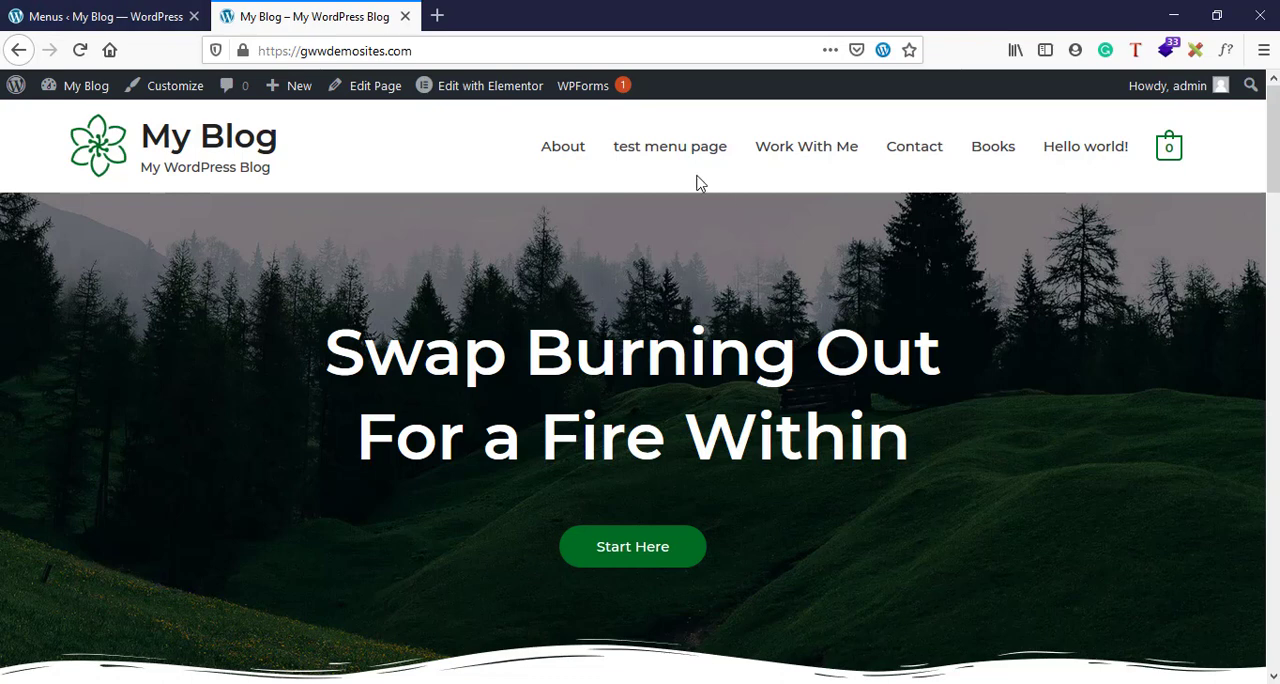
click(79, 55)
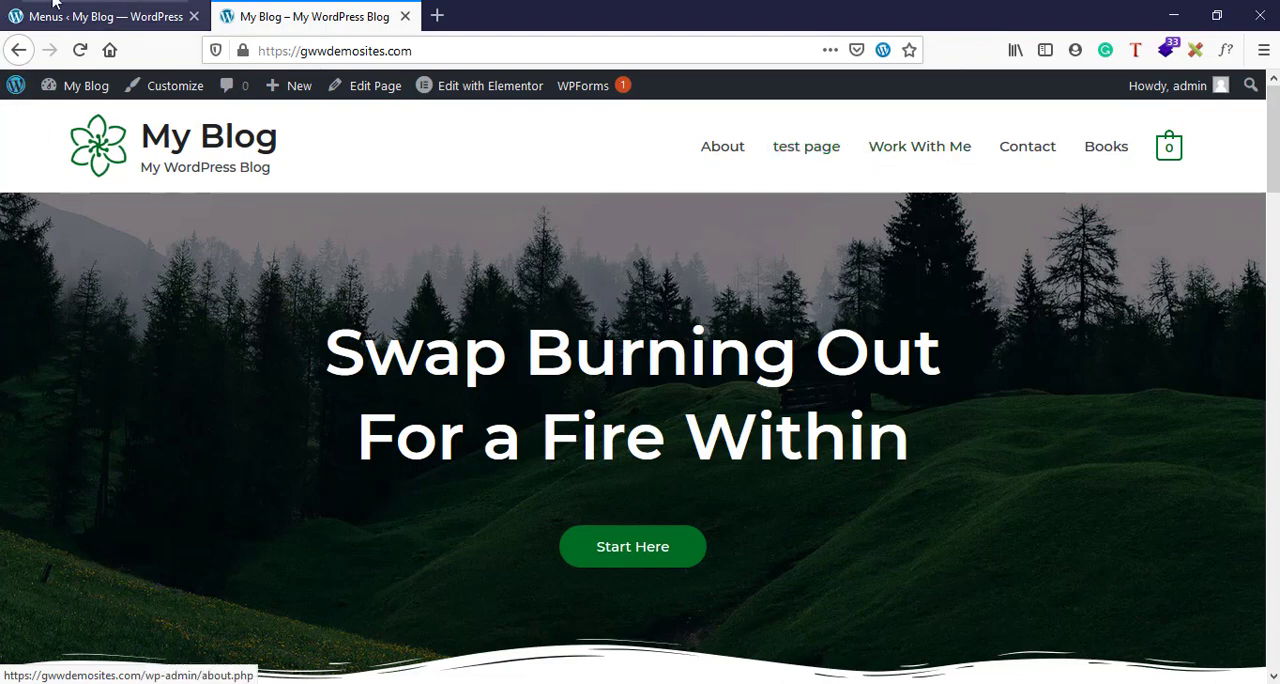
click(116, 13)
- Move Work With Me to the end of the menu, directly below Books
scroll(521, 567, down, 5)
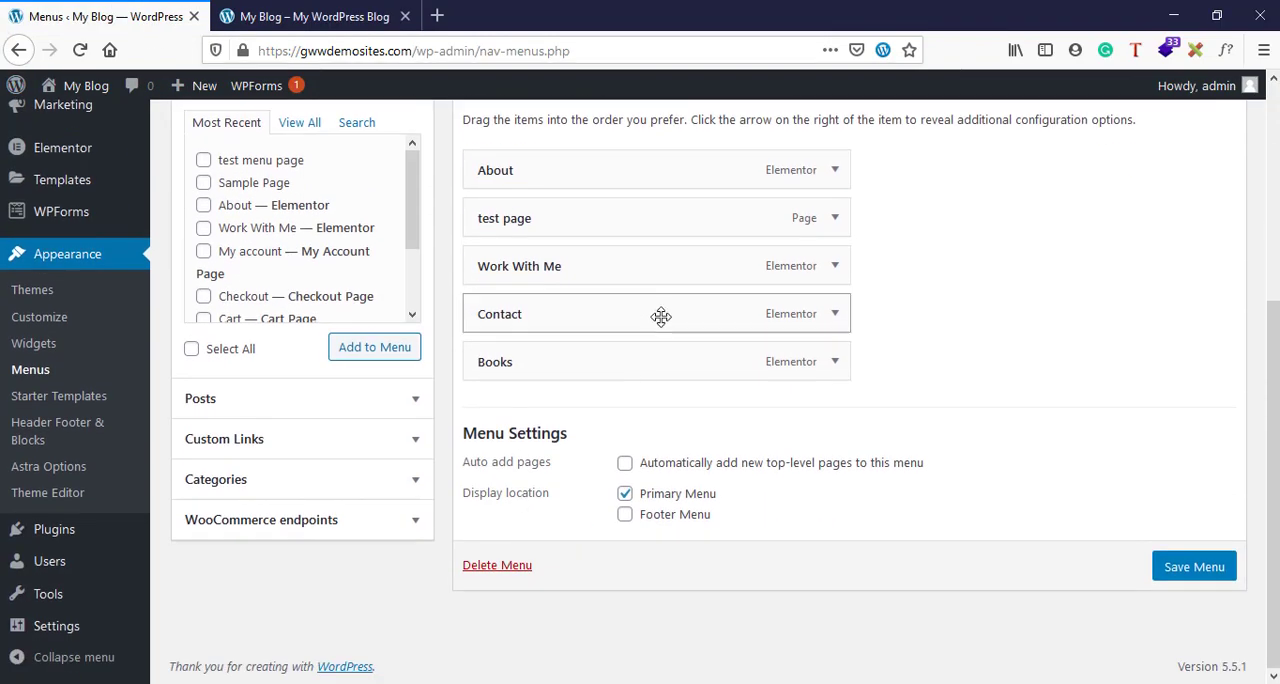
drag(641, 263, 640, 374)
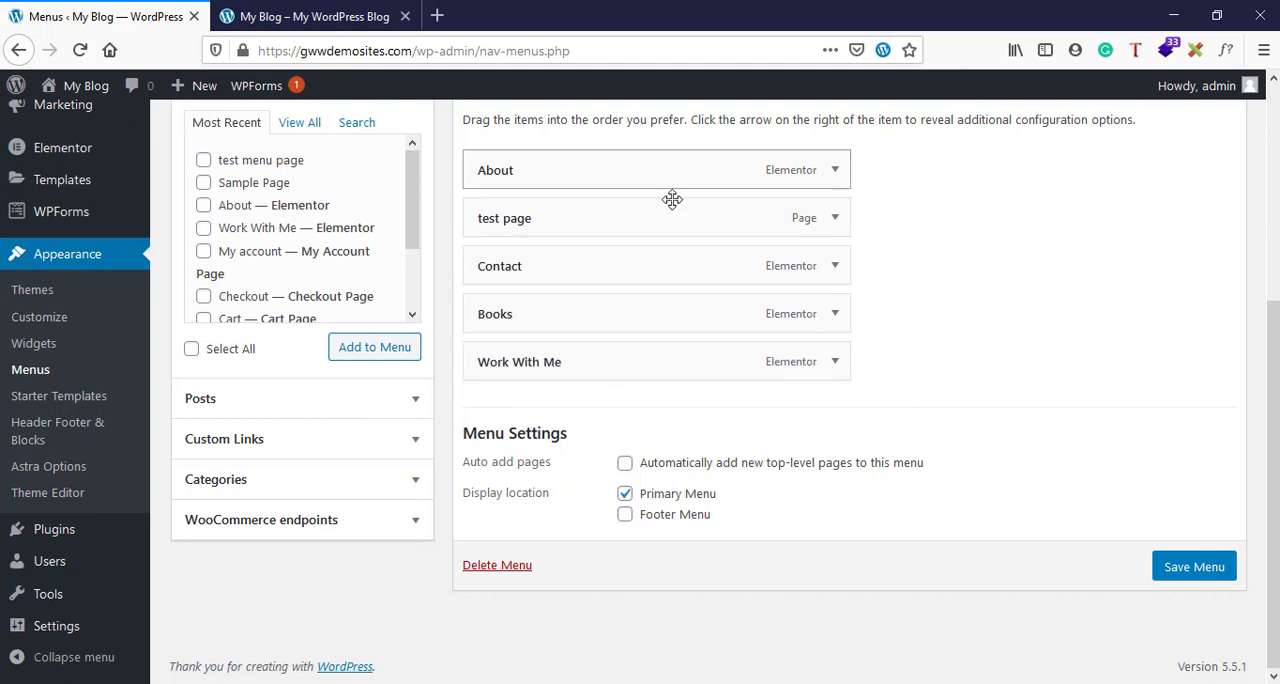
- Expand the "test page" item's settings to review its navigation label, and collapse them again
click(834, 217)
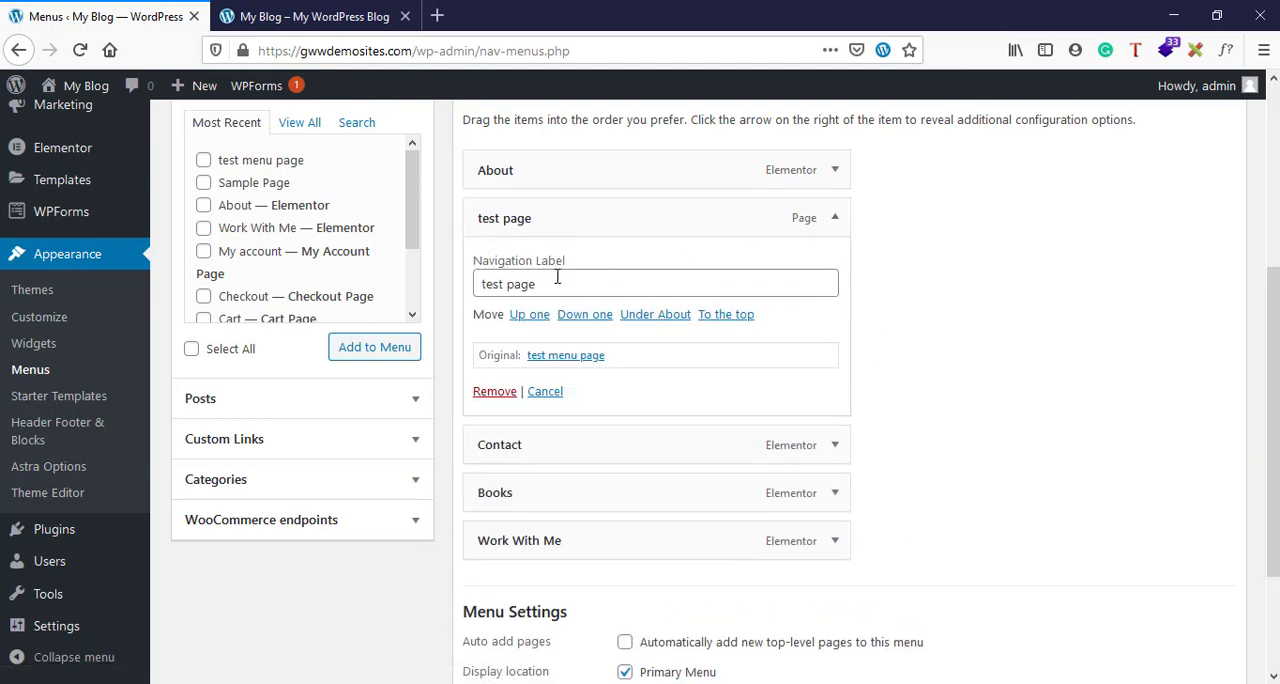
drag(559, 277, 473, 287)
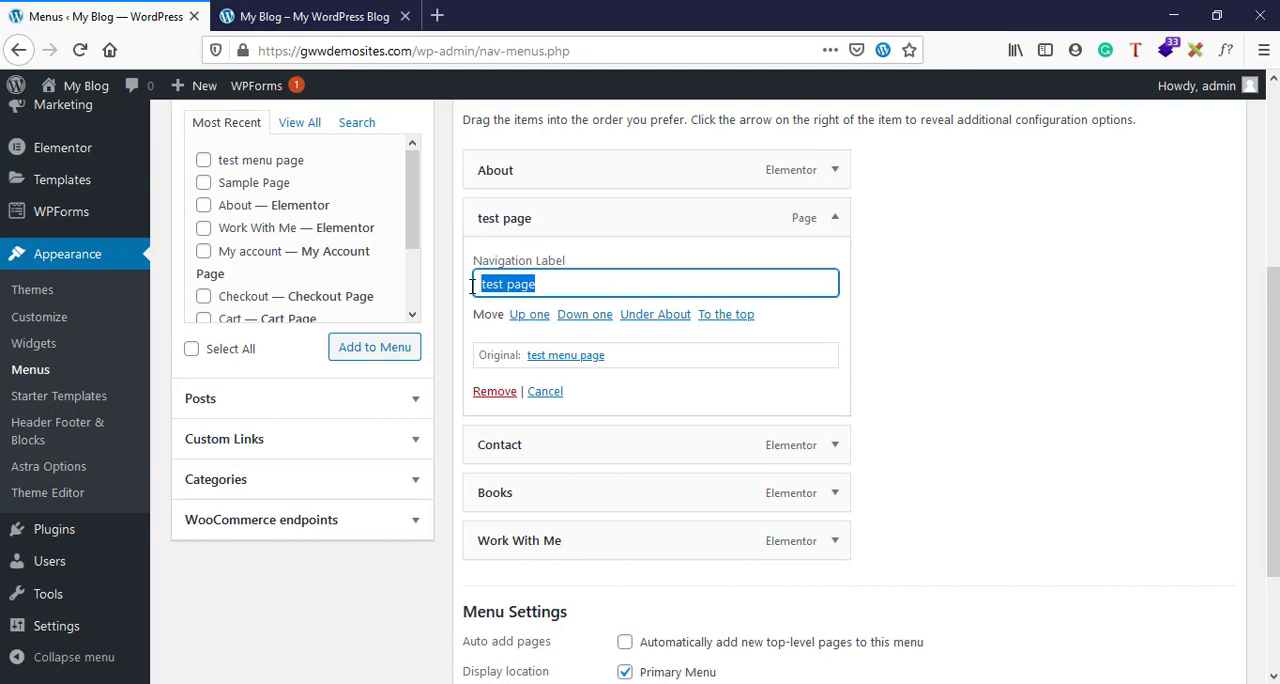
click(832, 222)
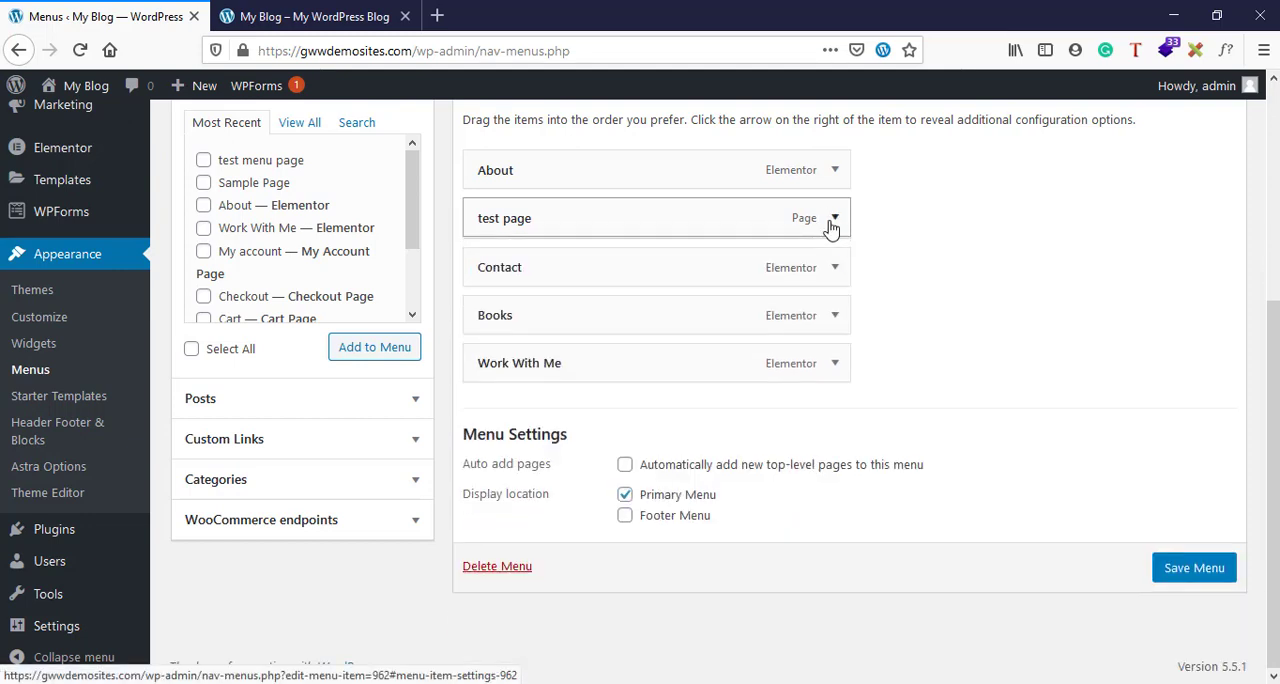
- View the menu on the live home page, and place "test page" as a sub item under Work With Me
click(297, 12)
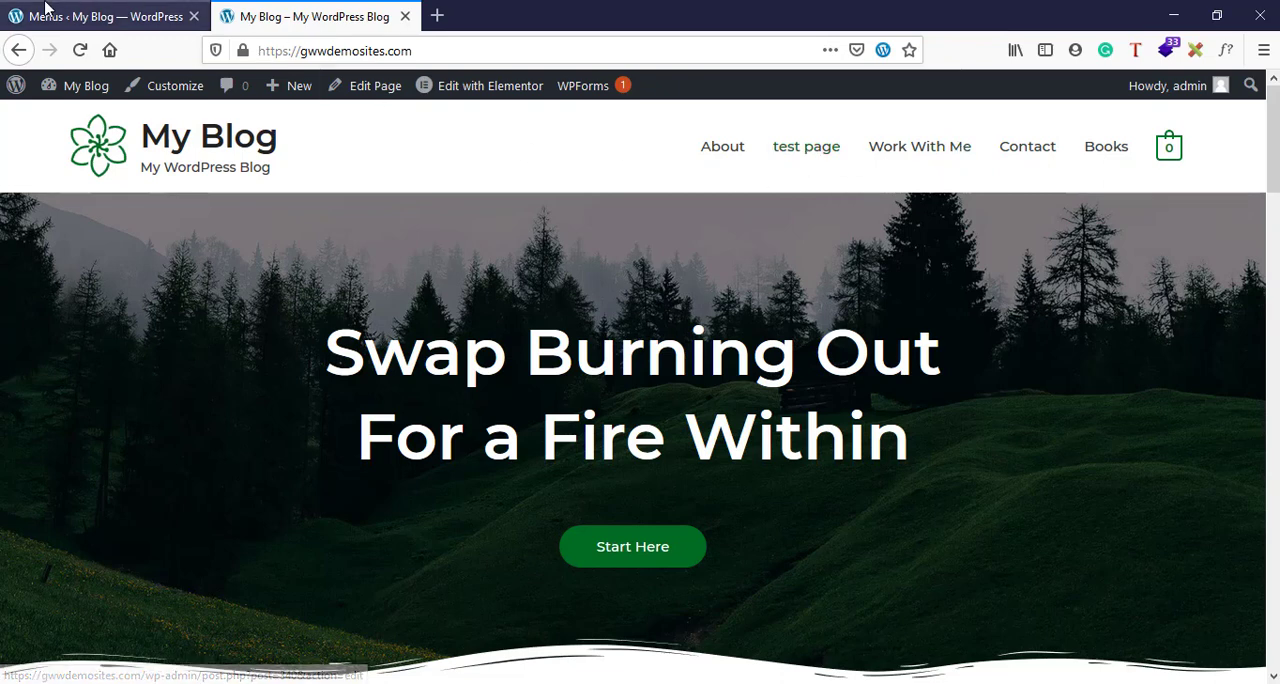
click(86, 14)
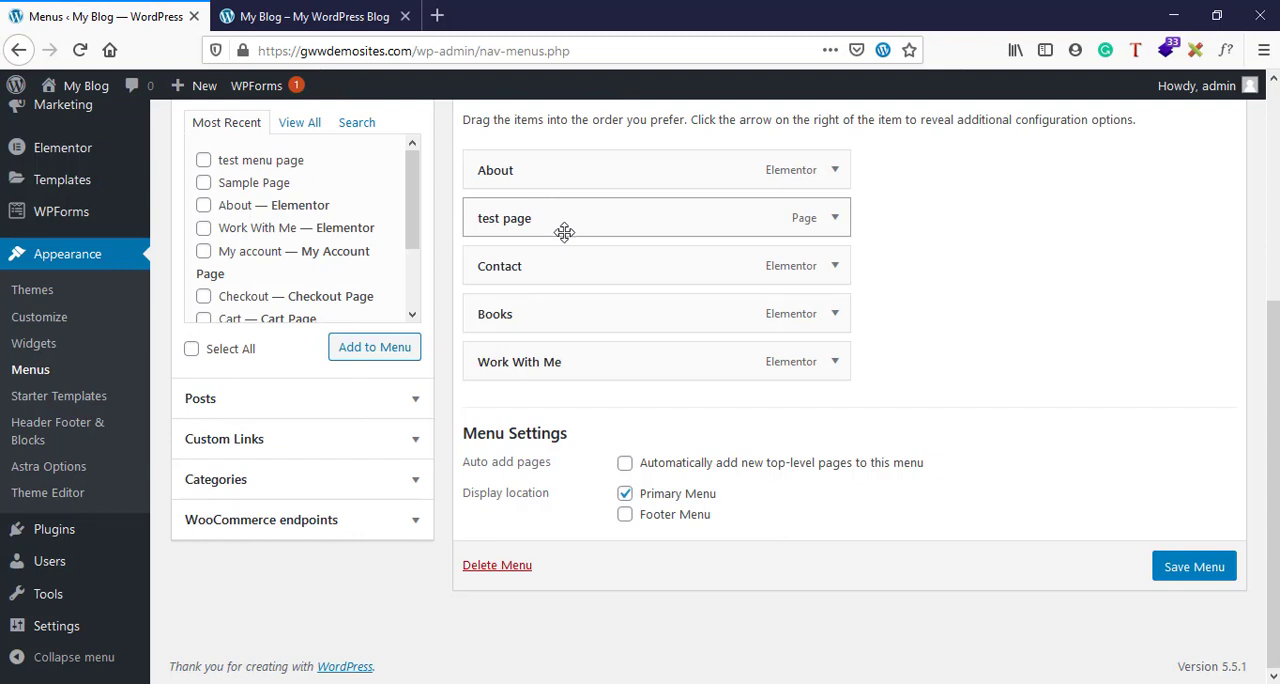
drag(564, 231, 603, 356)
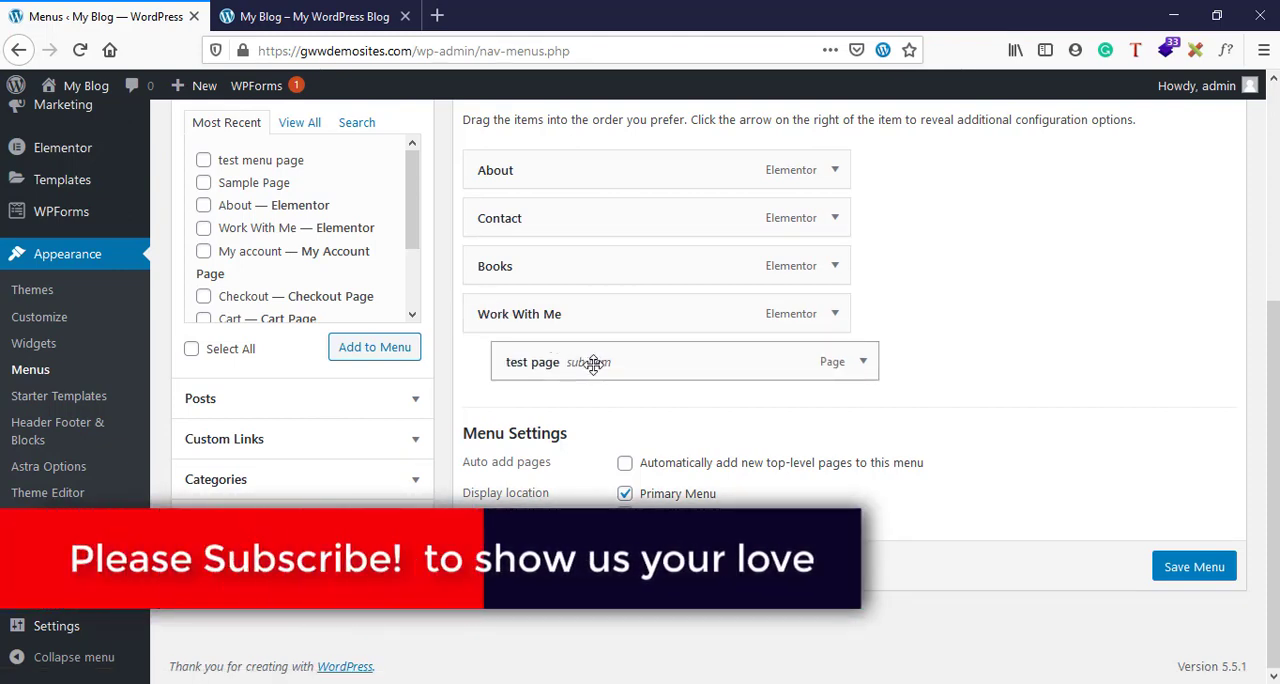
- Move "test page" out to the top level and back under Work With Me as a sub item, and save the menu
drag(594, 364, 571, 363)
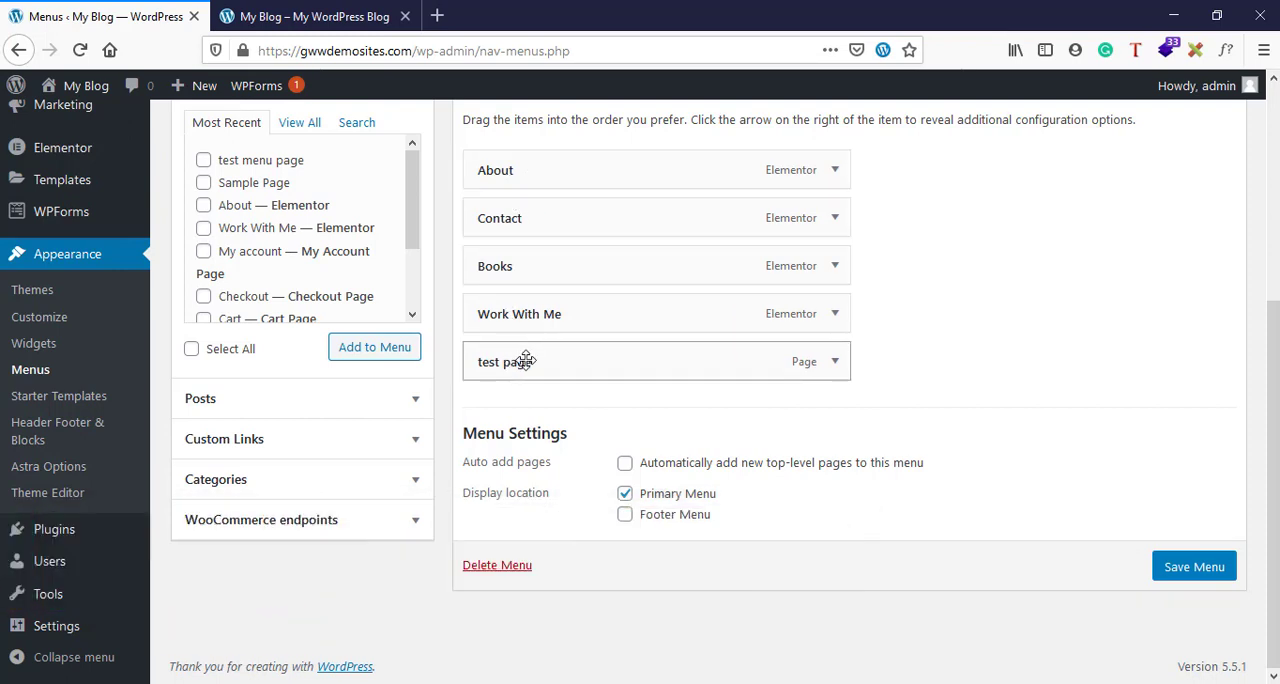
drag(526, 361, 571, 359)
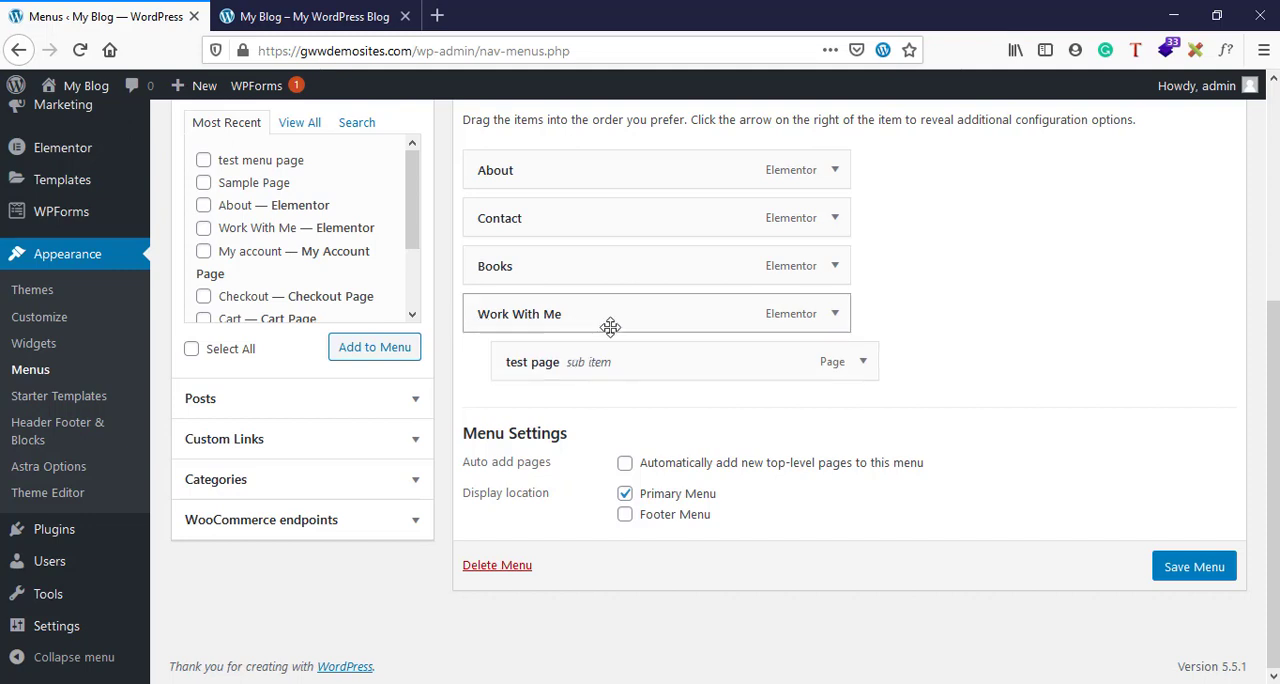
click(1195, 568)
- Reload the live home page and check the submenu under Work With Me
click(386, 14)
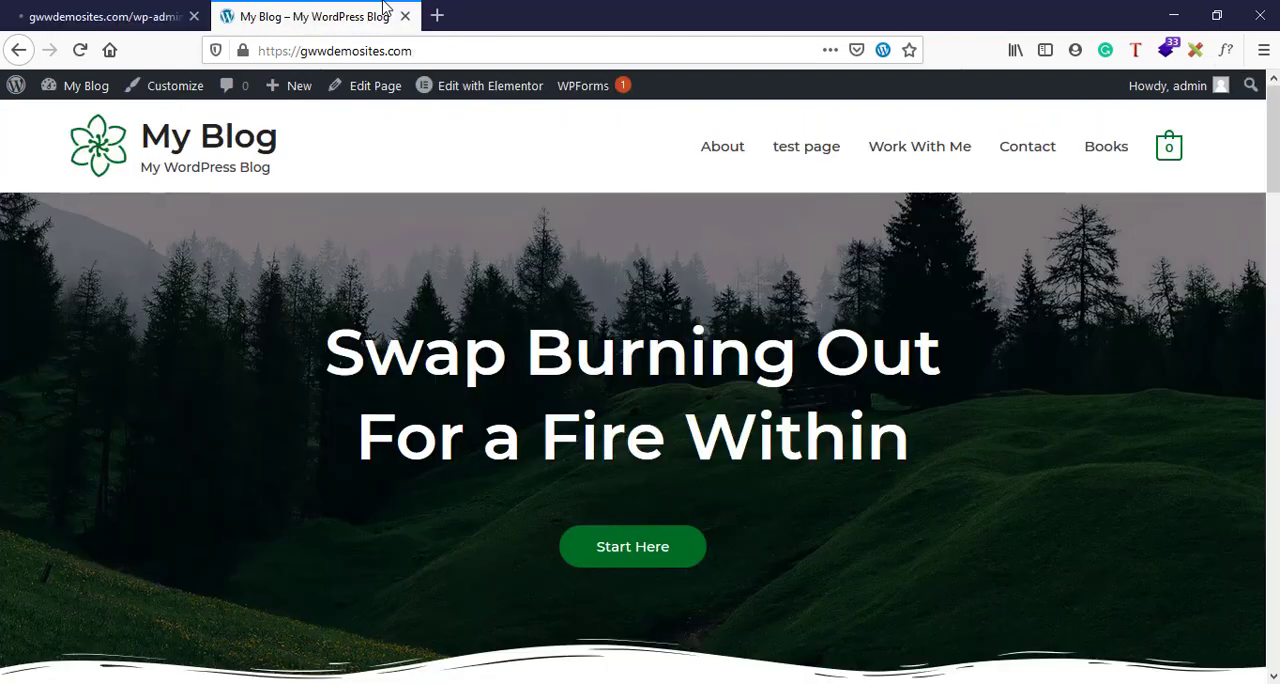
click(80, 50)
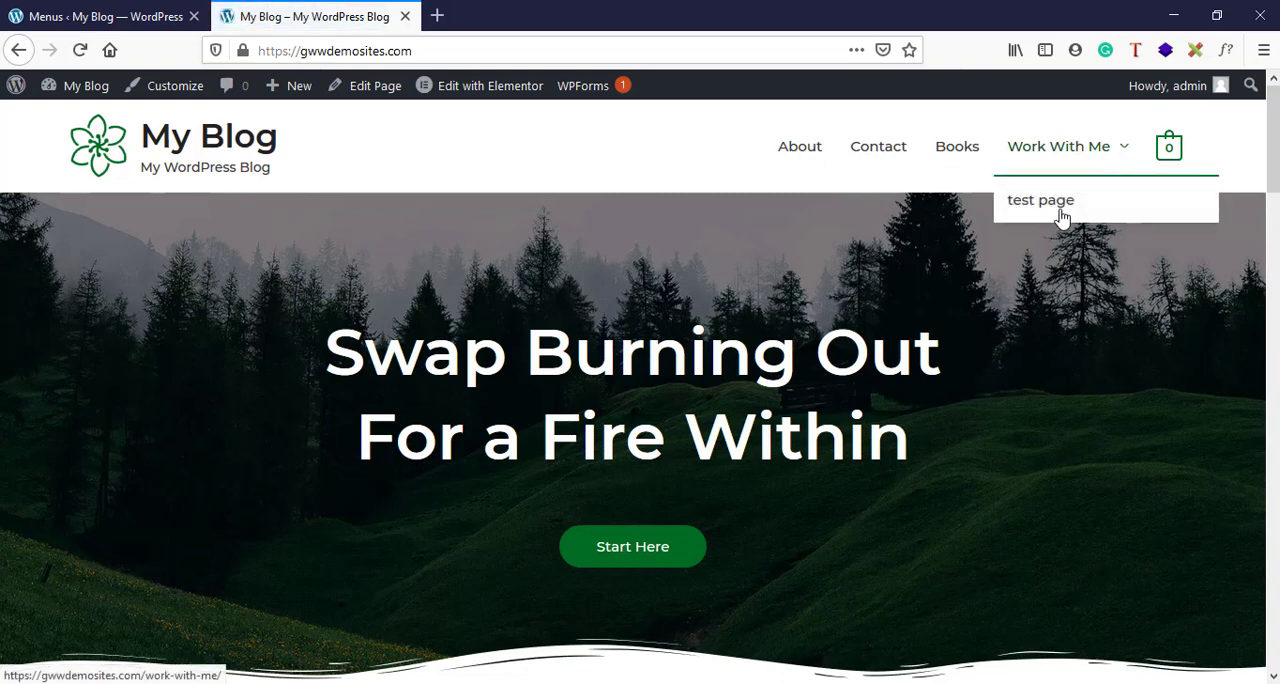
mouse_move(1085, 162)
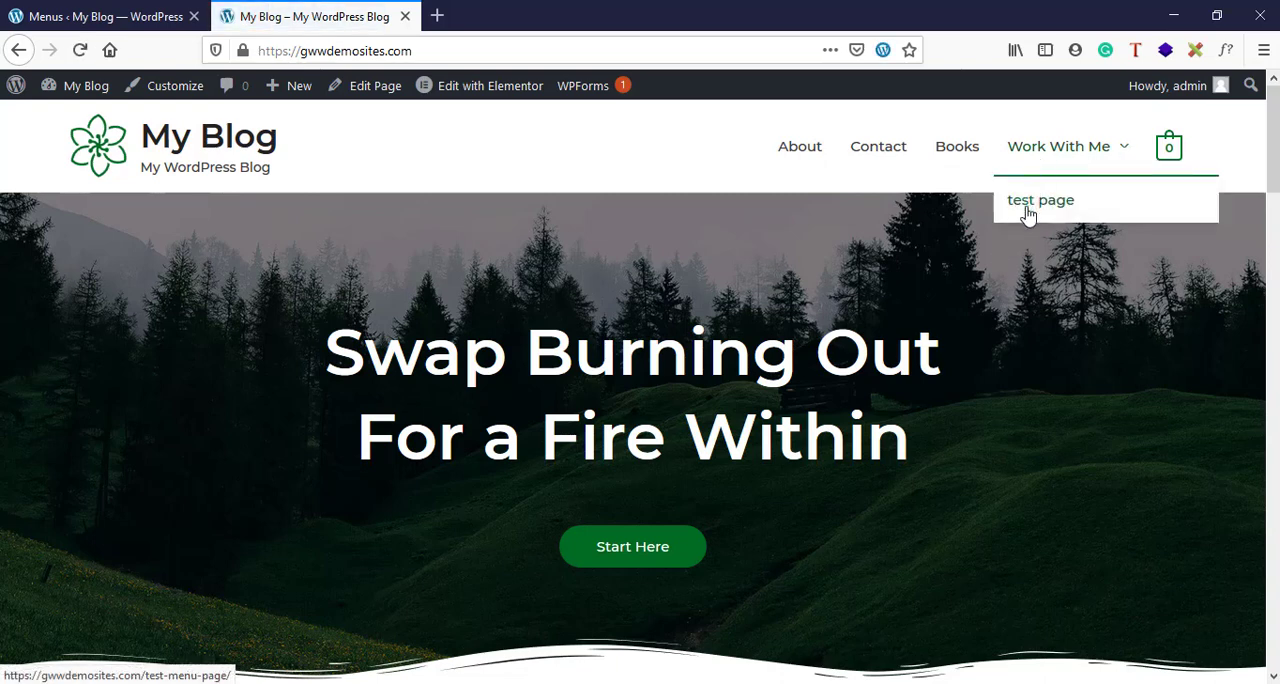
- Nest Books as a second sub item under Work With Me, below "test page", and save the menu
click(155, 10)
scroll(760, 452, down, 3)
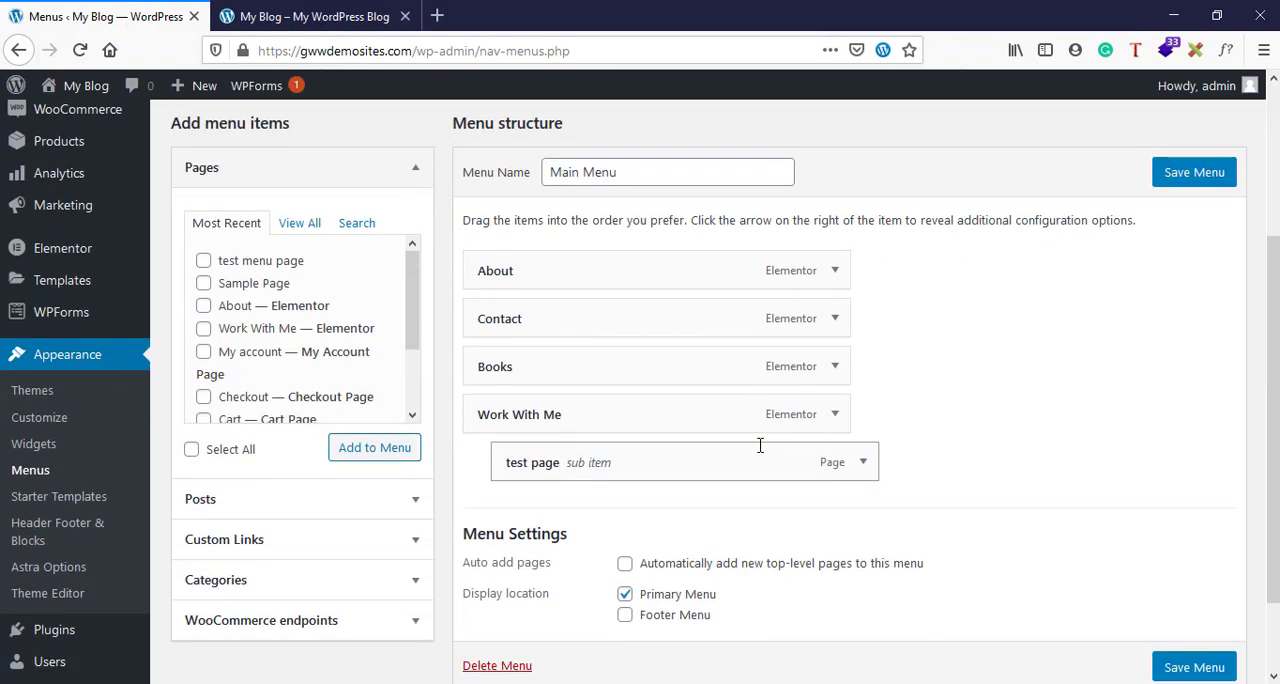
drag(672, 362, 698, 459)
drag(698, 459, 710, 459)
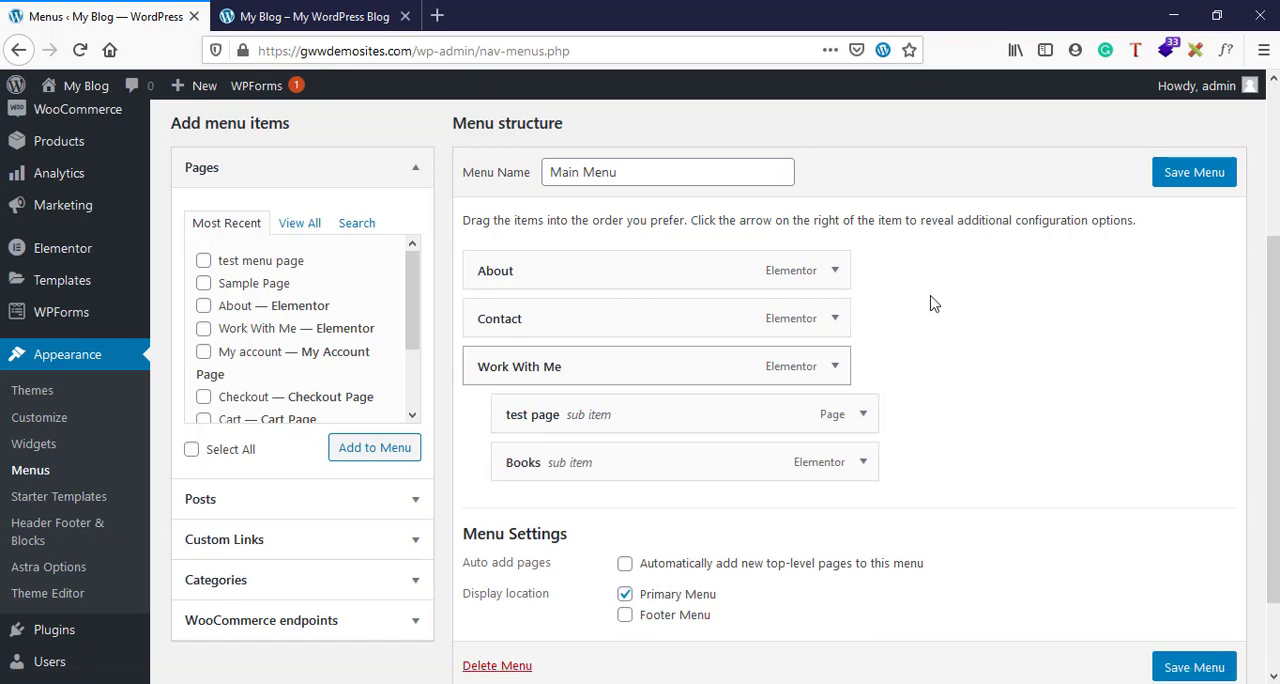
click(1200, 180)
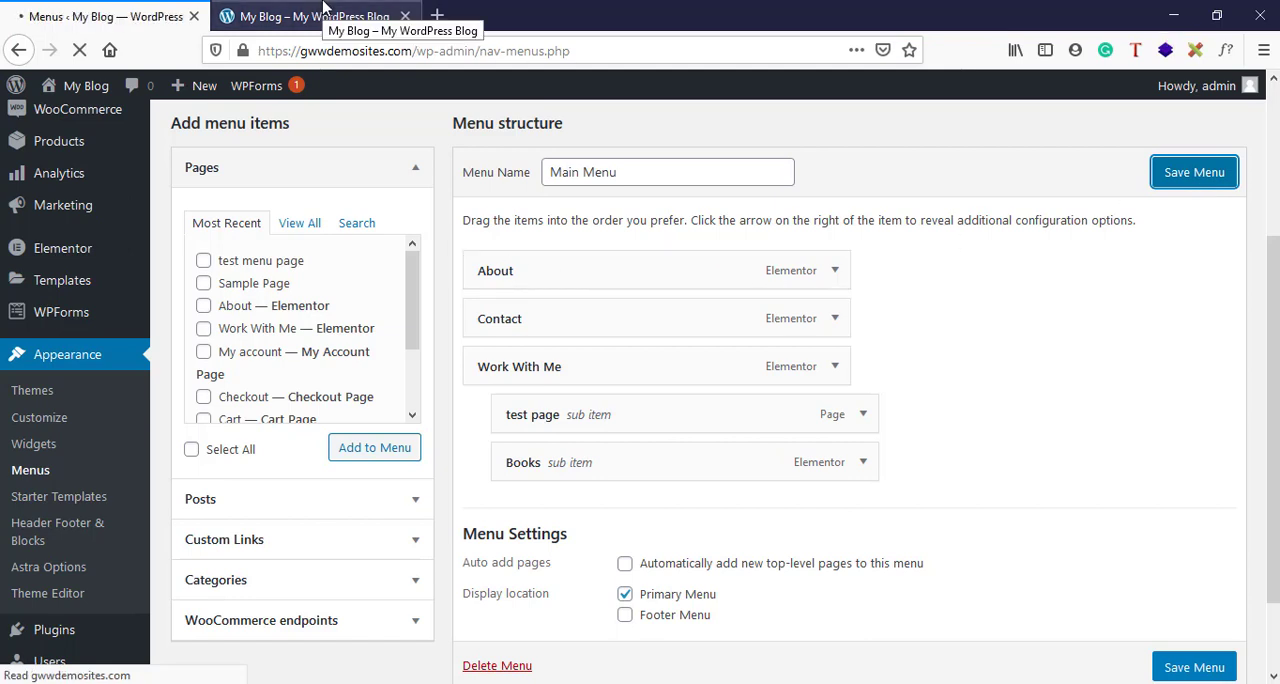
- Reload the live home page and review both sub items in the Work With Me submenu
click(323, 10)
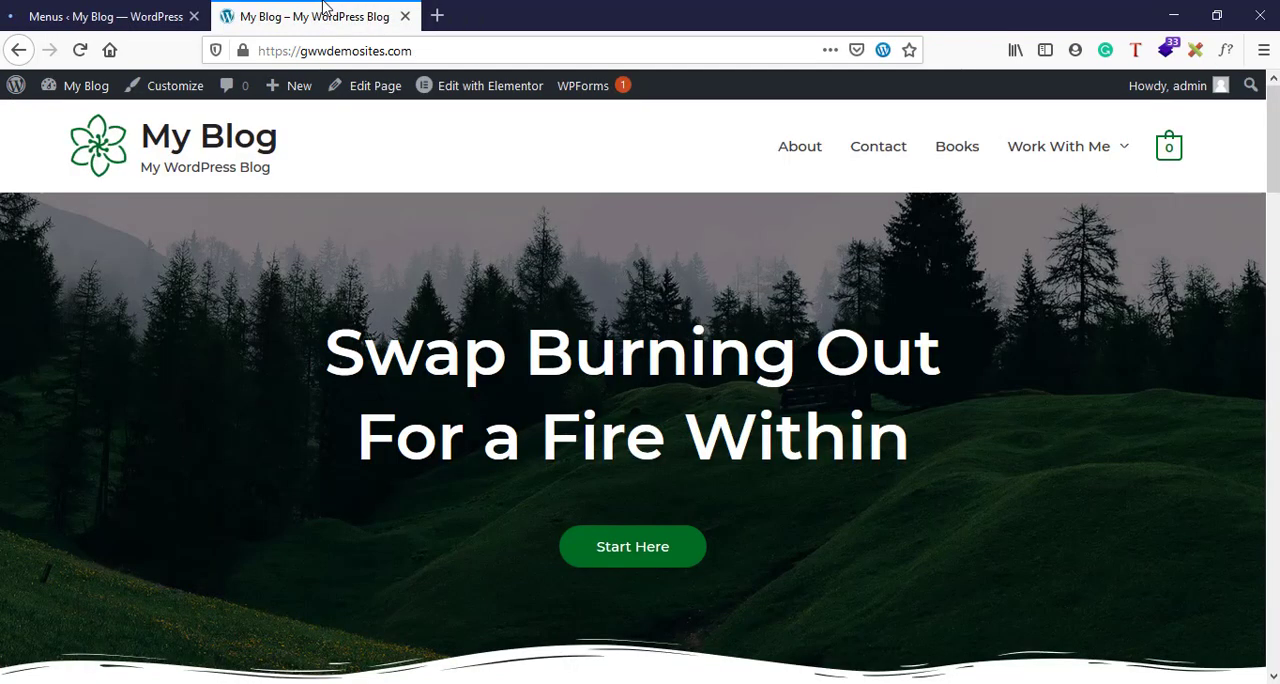
click(70, 54)
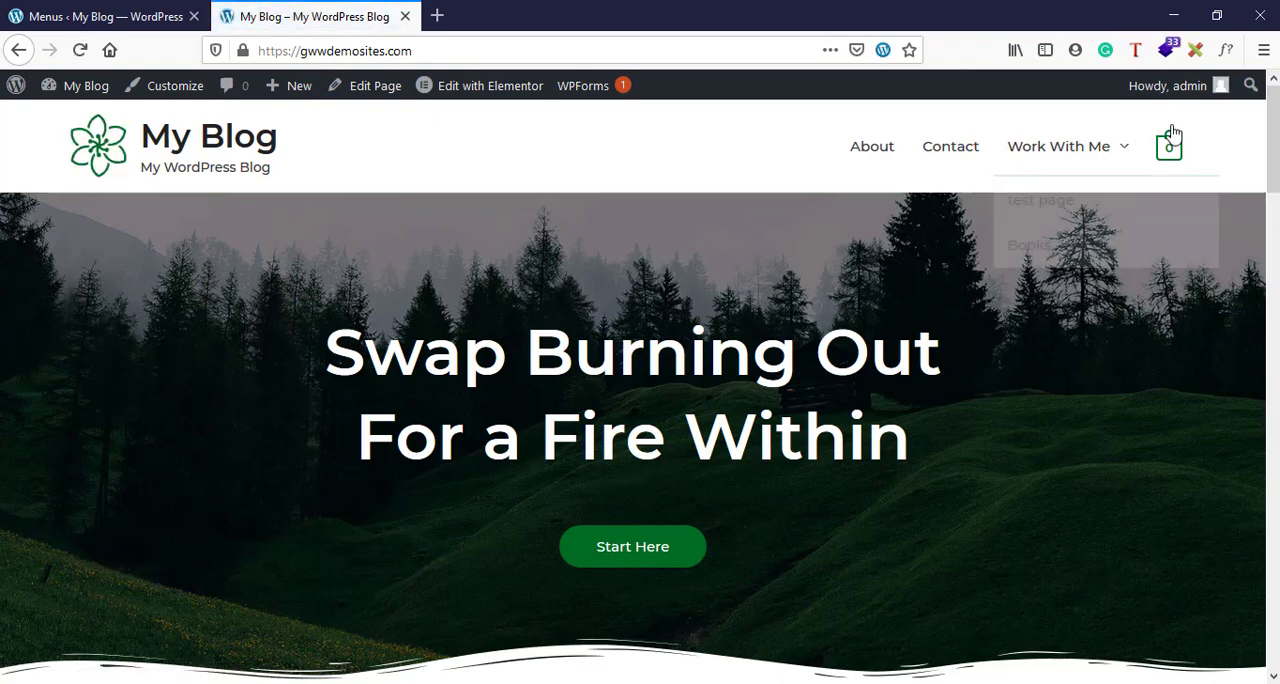
mouse_move(1114, 160)
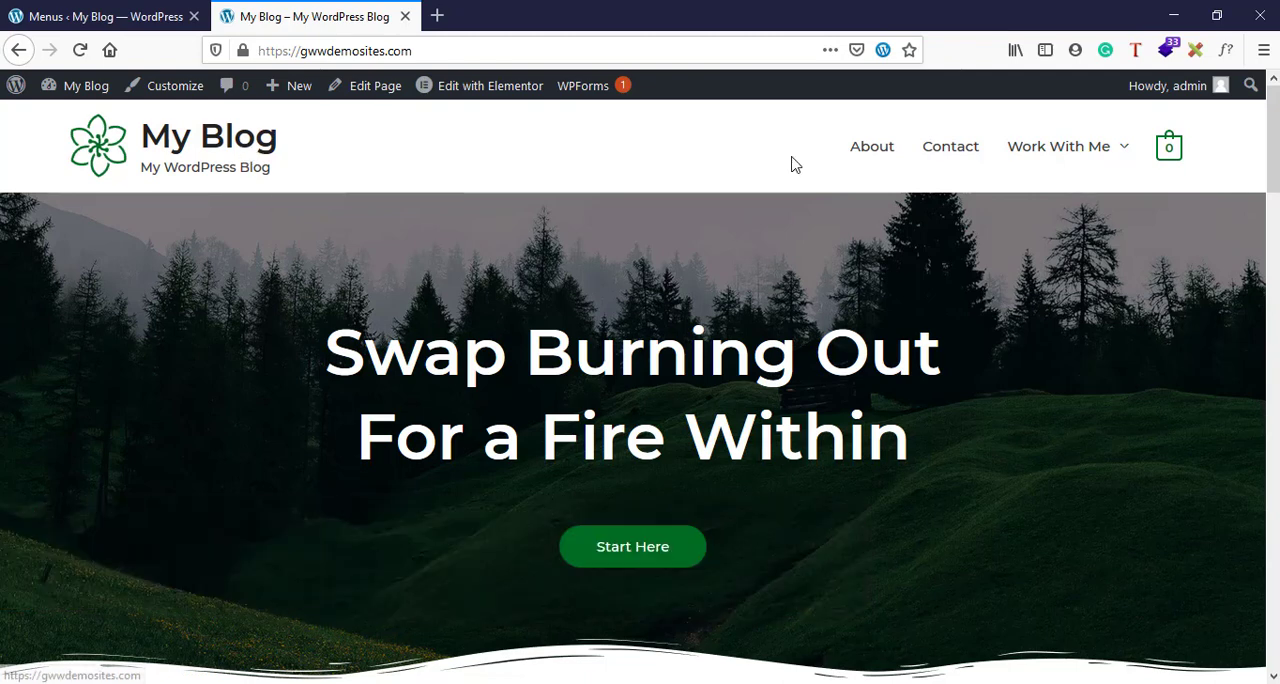
mouse_move(1084, 179)
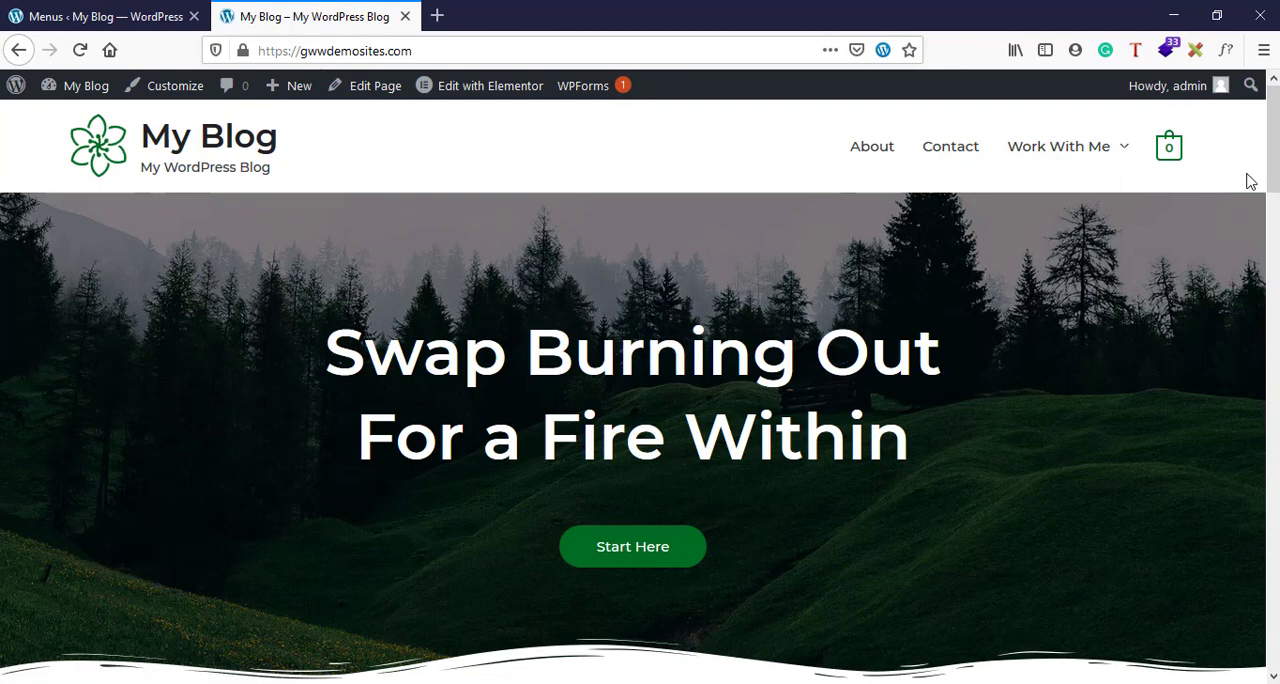
mouse_move(1002, 164)
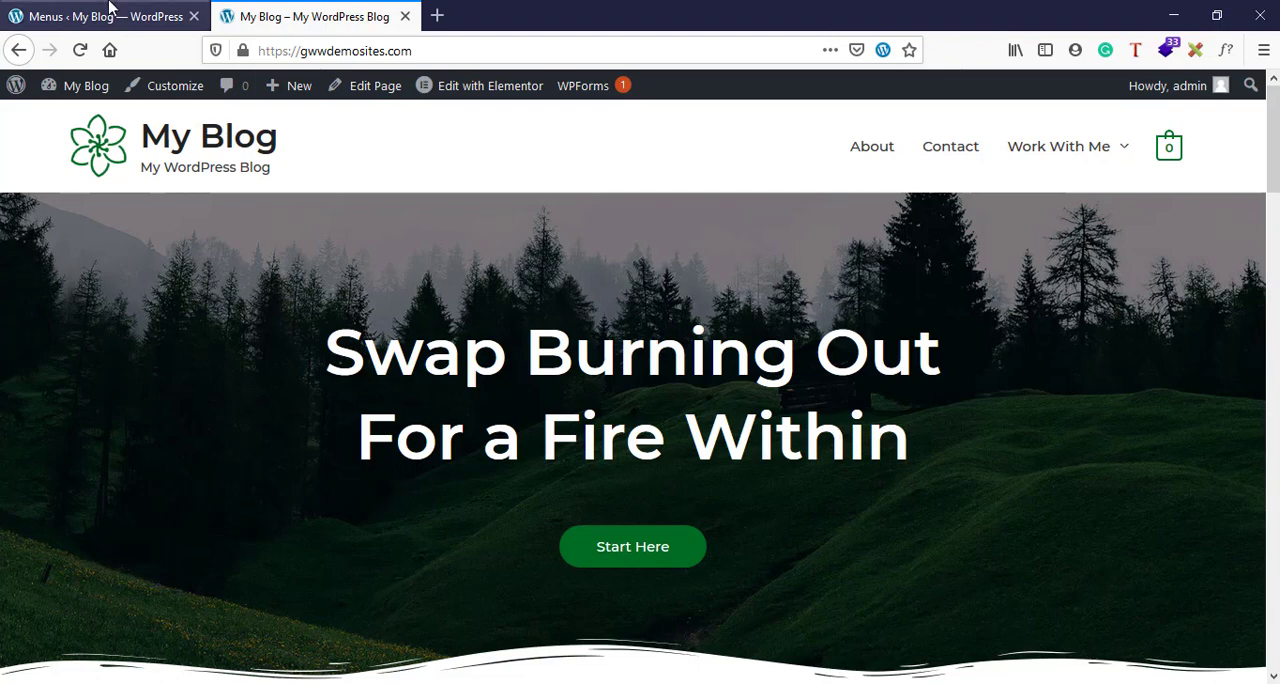
- In the menu editor, add a custom link to the menu with URL google.com and link text "go to google"
click(110, 14)
scroll(716, 520, down, 3)
scroll(509, 494, up, 3)
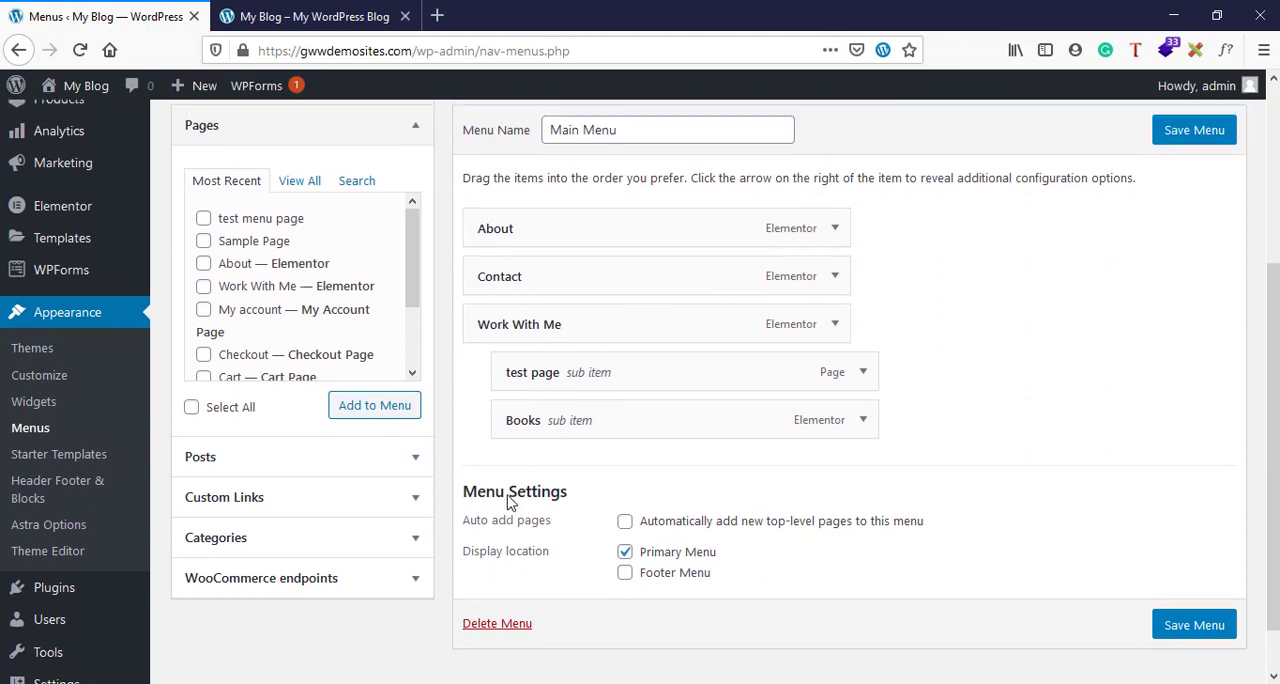
click(305, 316)
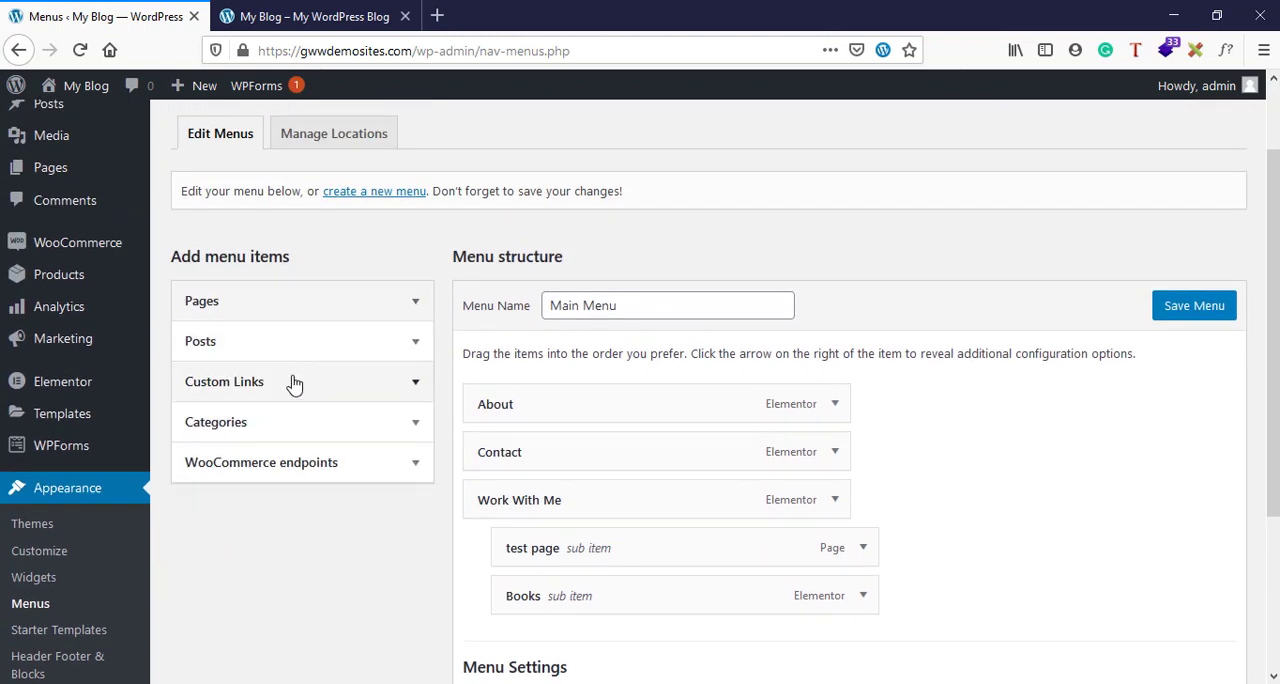
click(290, 380)
scroll(290, 385, down, 1)
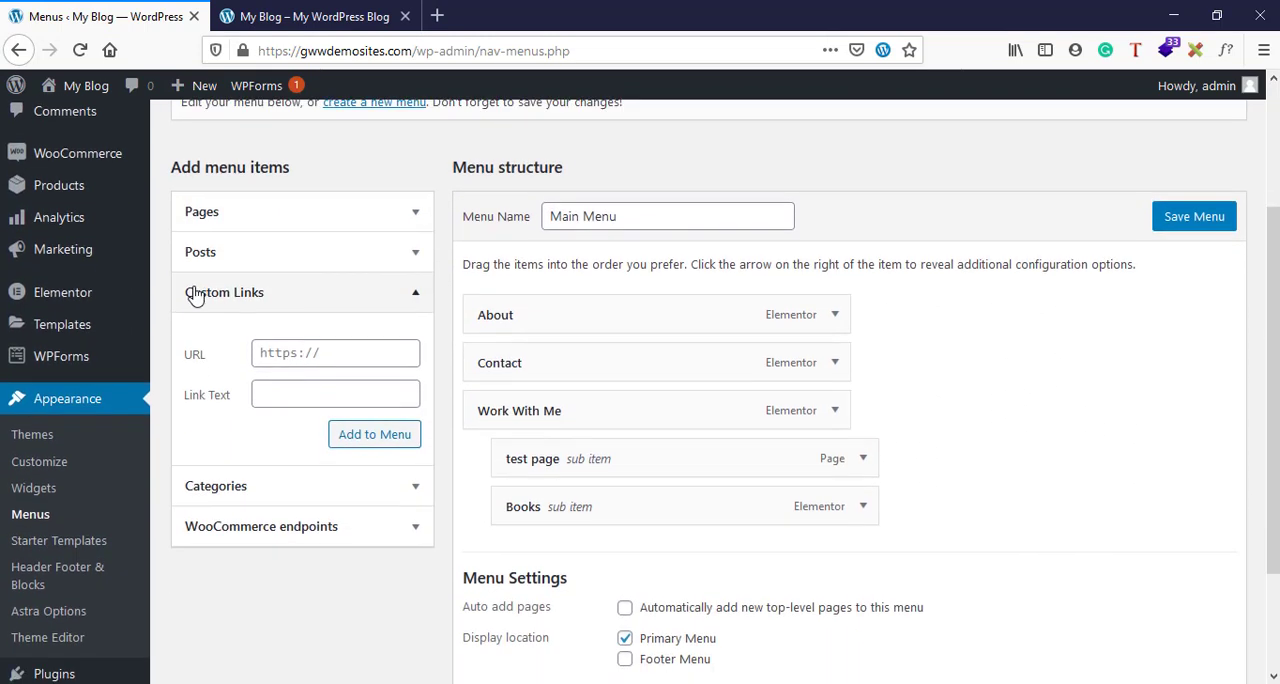
click(297, 348)
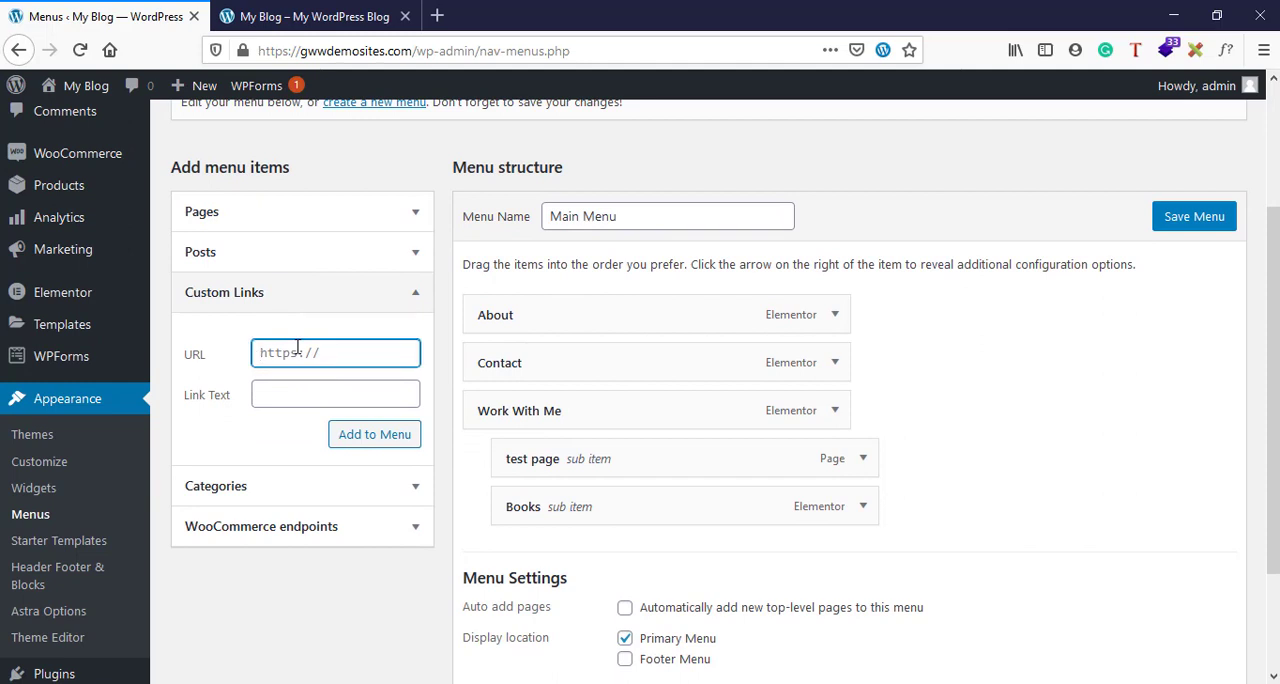
text(google.com)
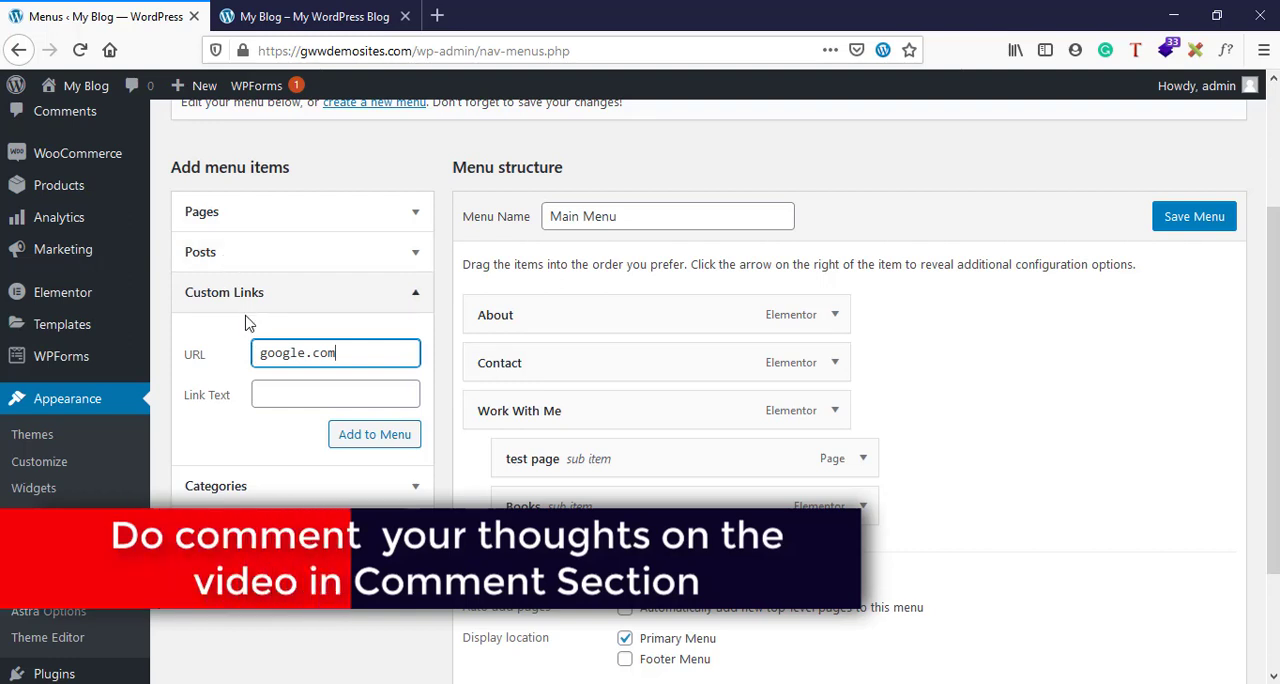
click(277, 395)
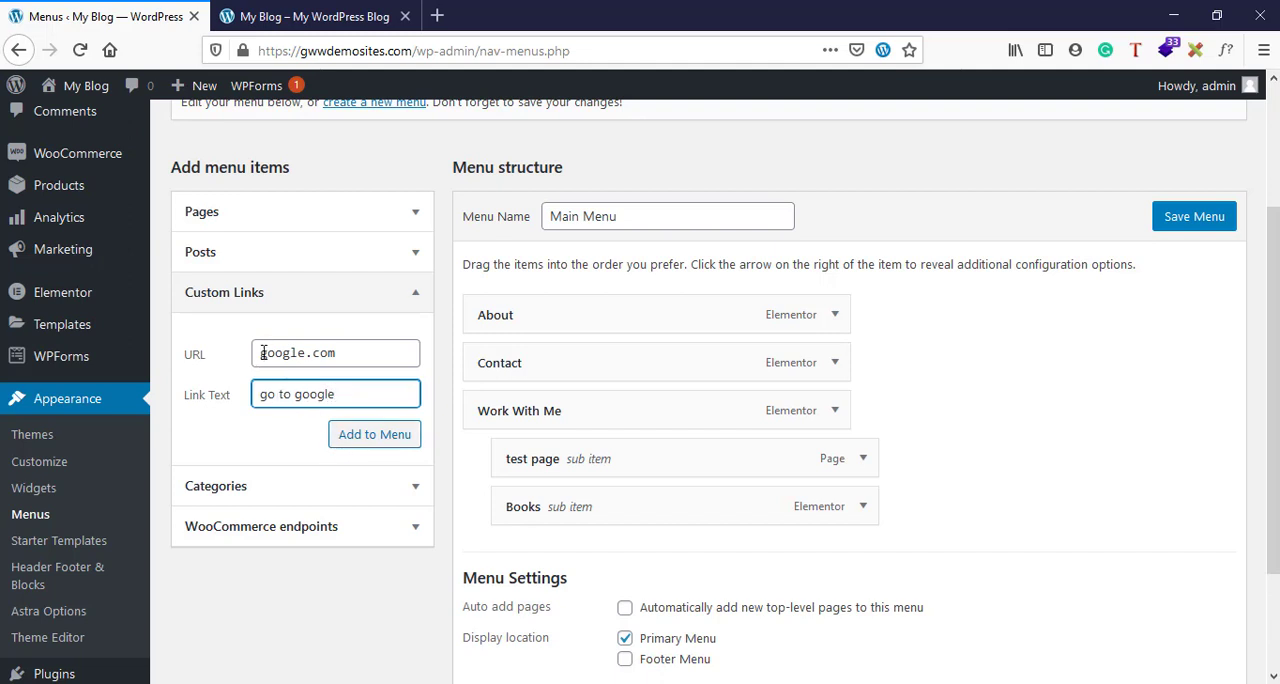
click(374, 436)
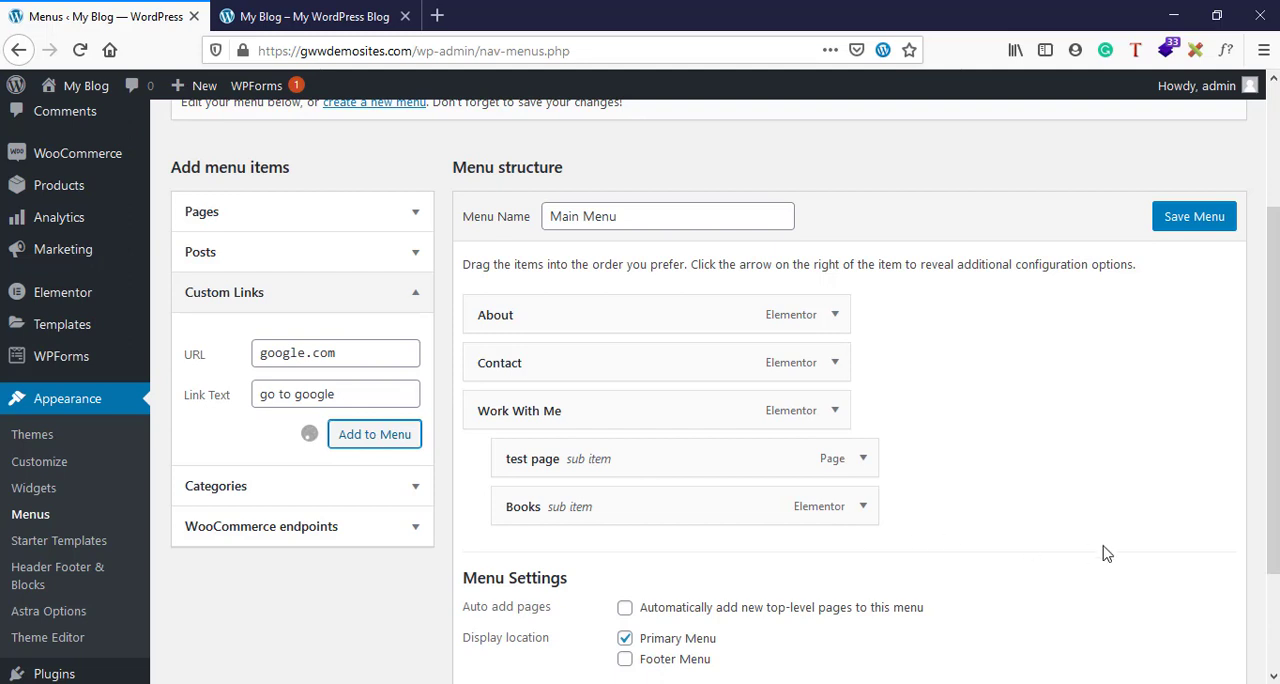
- Save the menu with the "go to google" link at its end, leaving automatic adding of new pages off
scroll(1106, 553, down, 2)
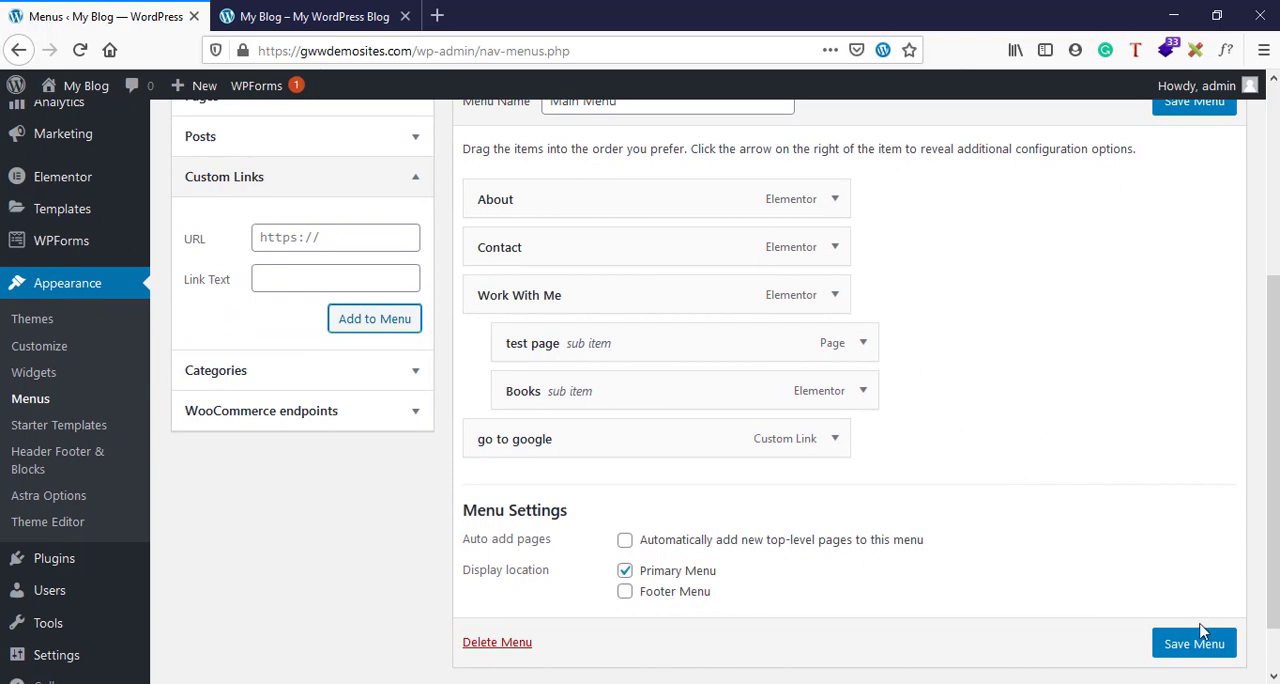
click(1200, 640)
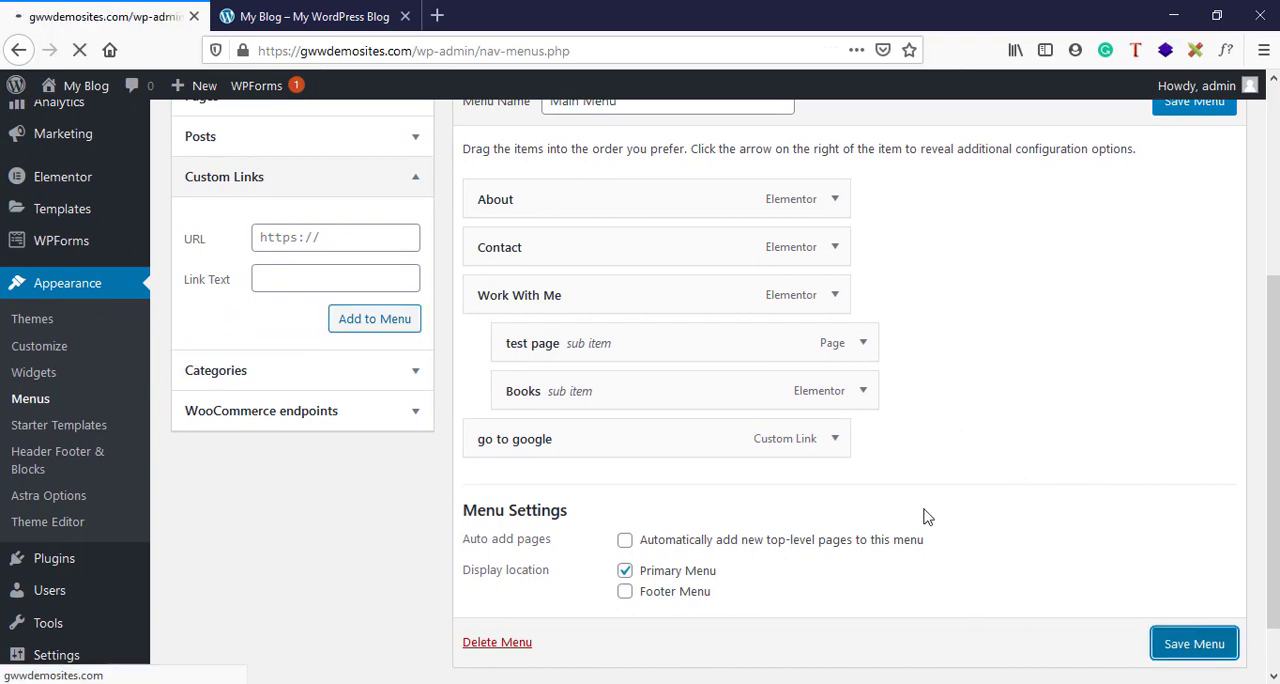
scroll(925, 517, down, 6)
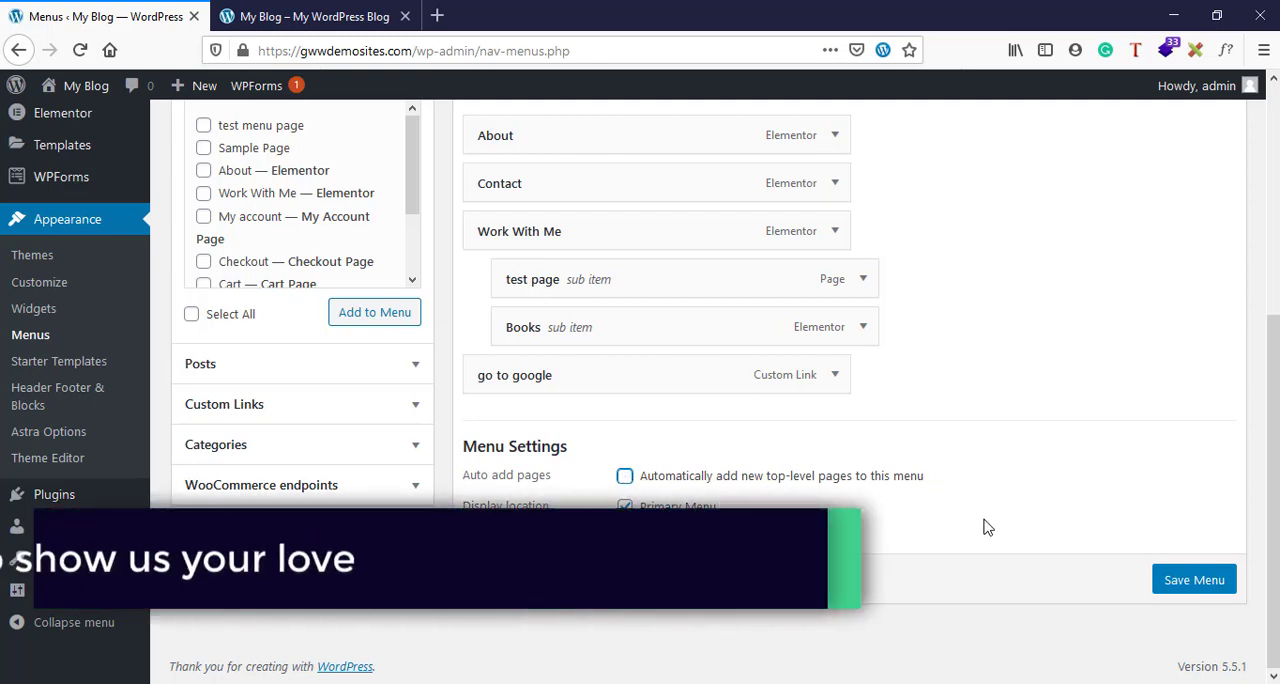
click(1190, 580)
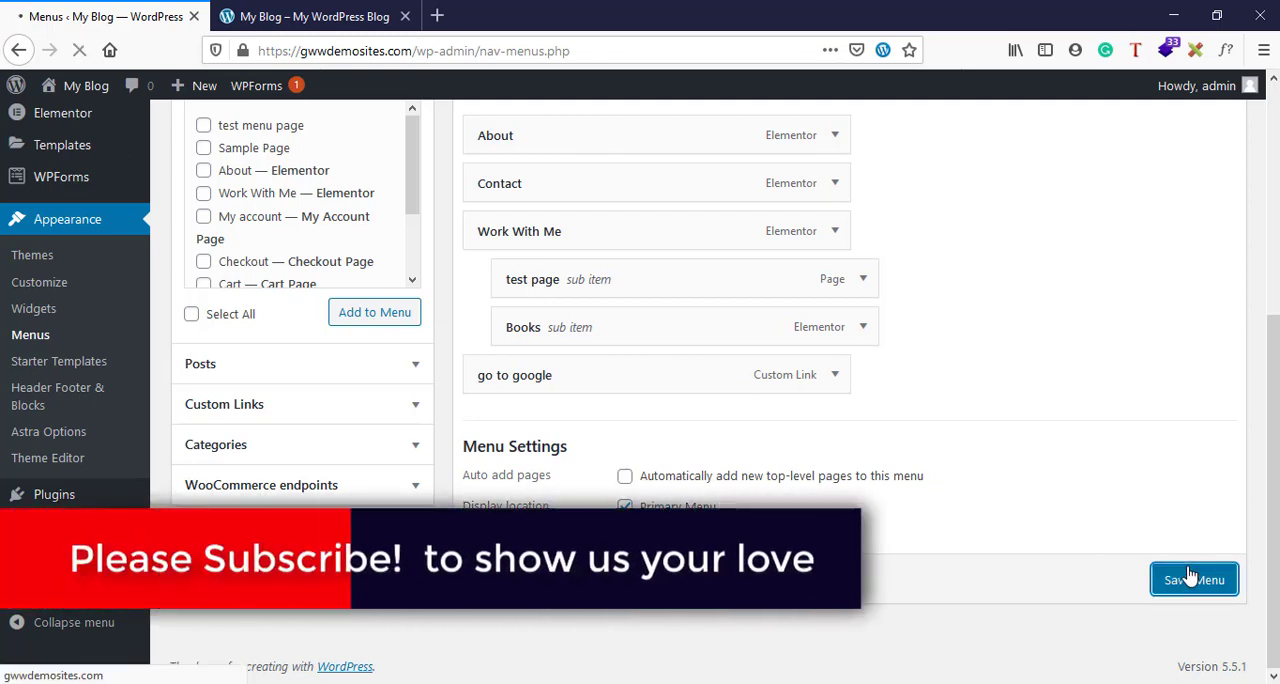
- On the reloaded live home page, test the "go to google" link, go back, and view the Work With Me submenu
click(305, 14)
click(79, 50)
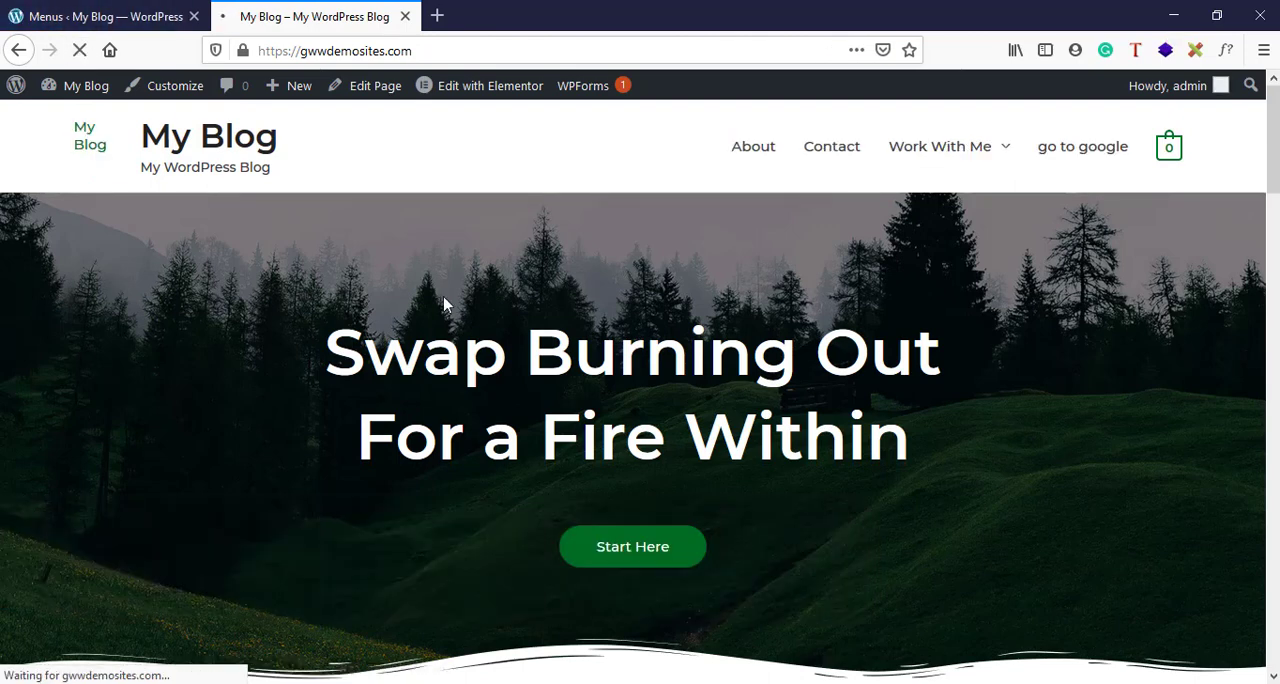
click(1048, 157)
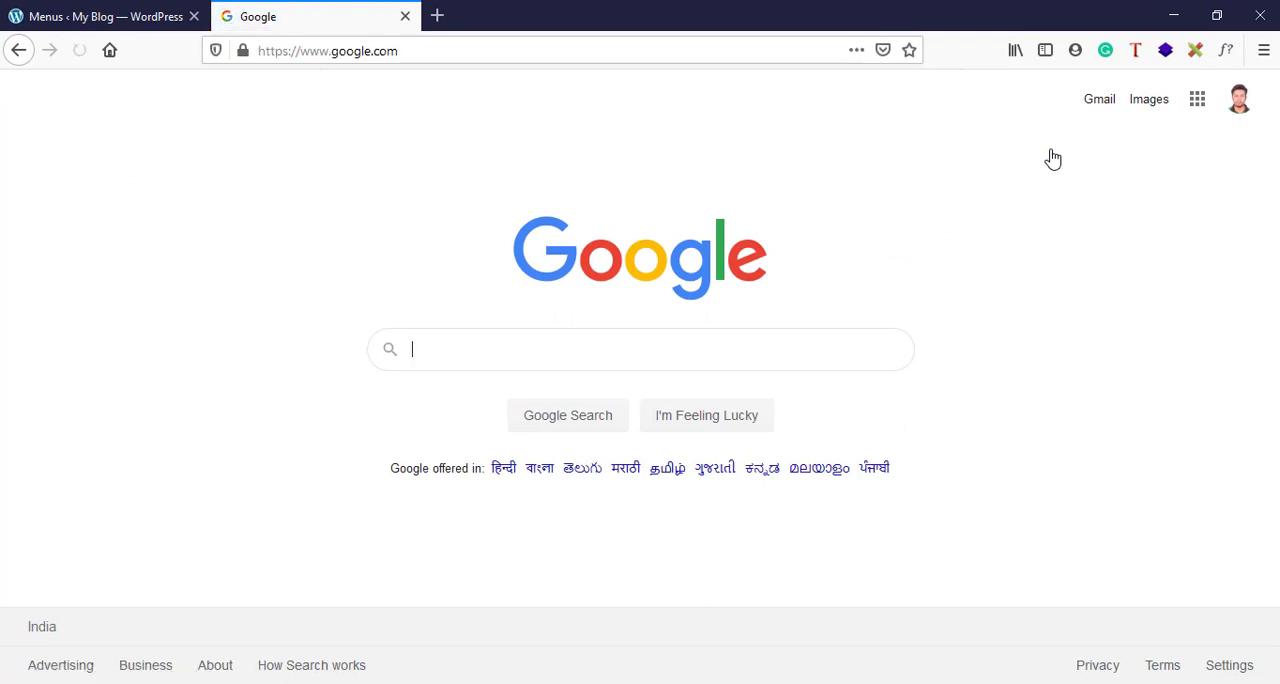
click(19, 50)
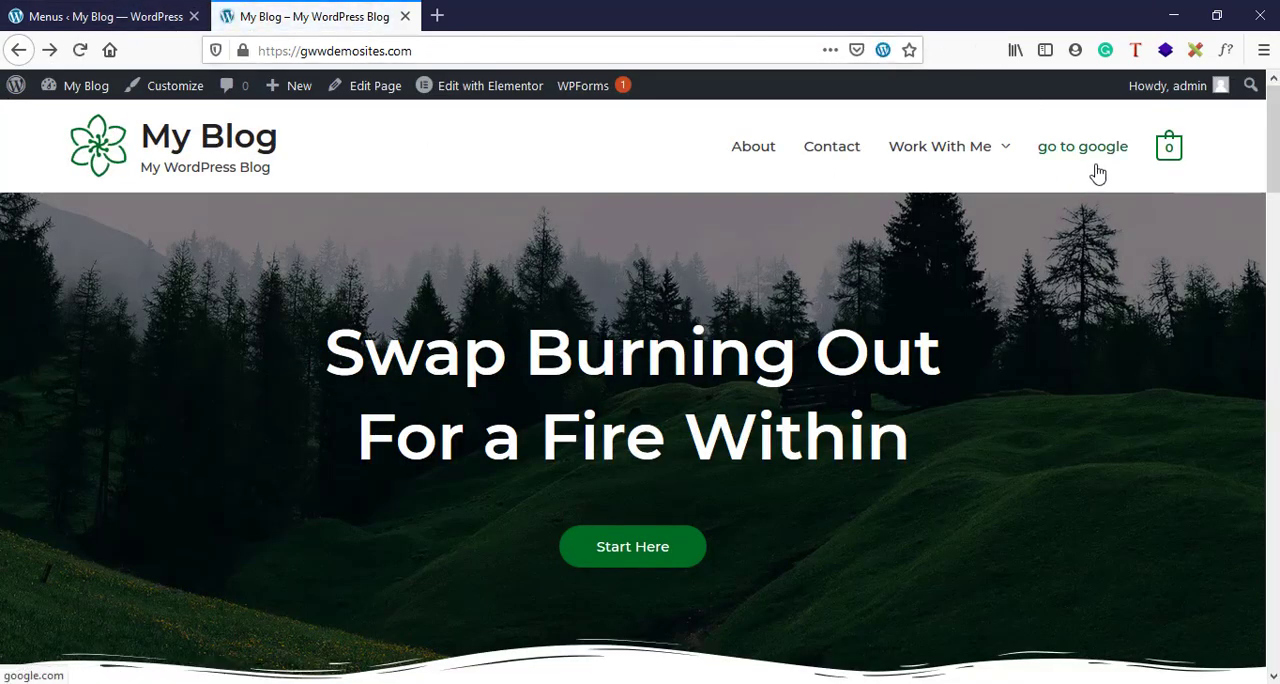
mouse_move(986, 157)
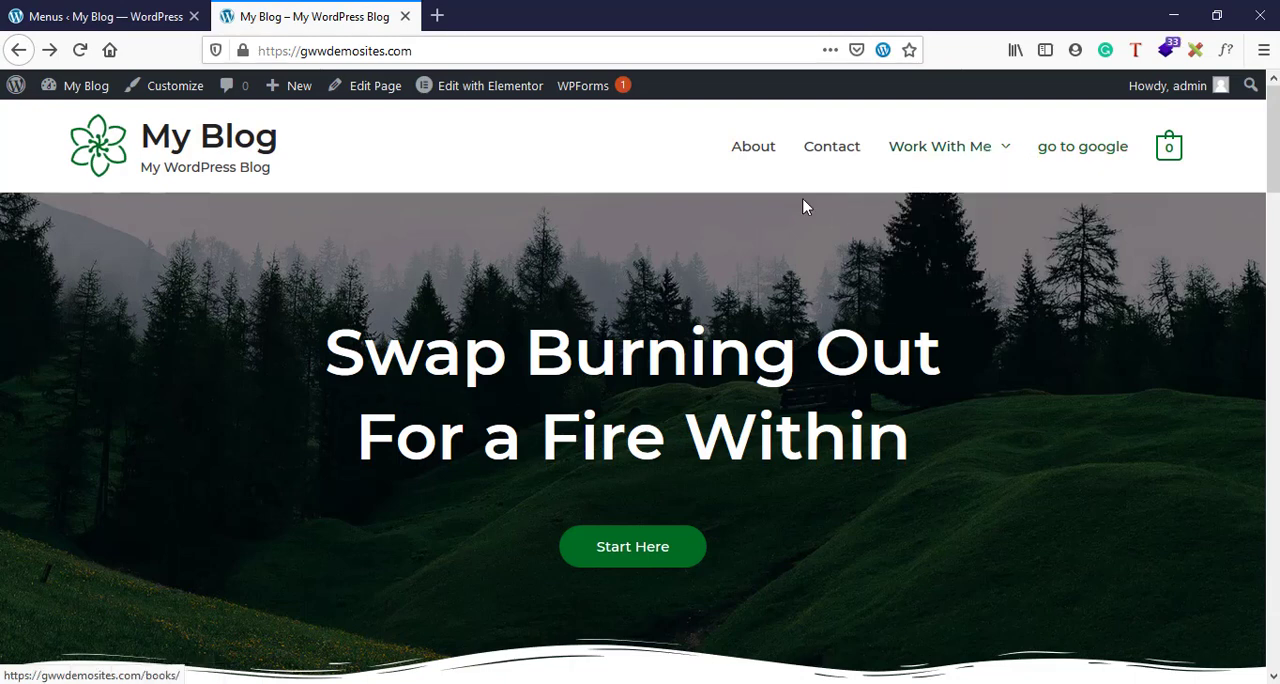
mouse_move(1022, 178)
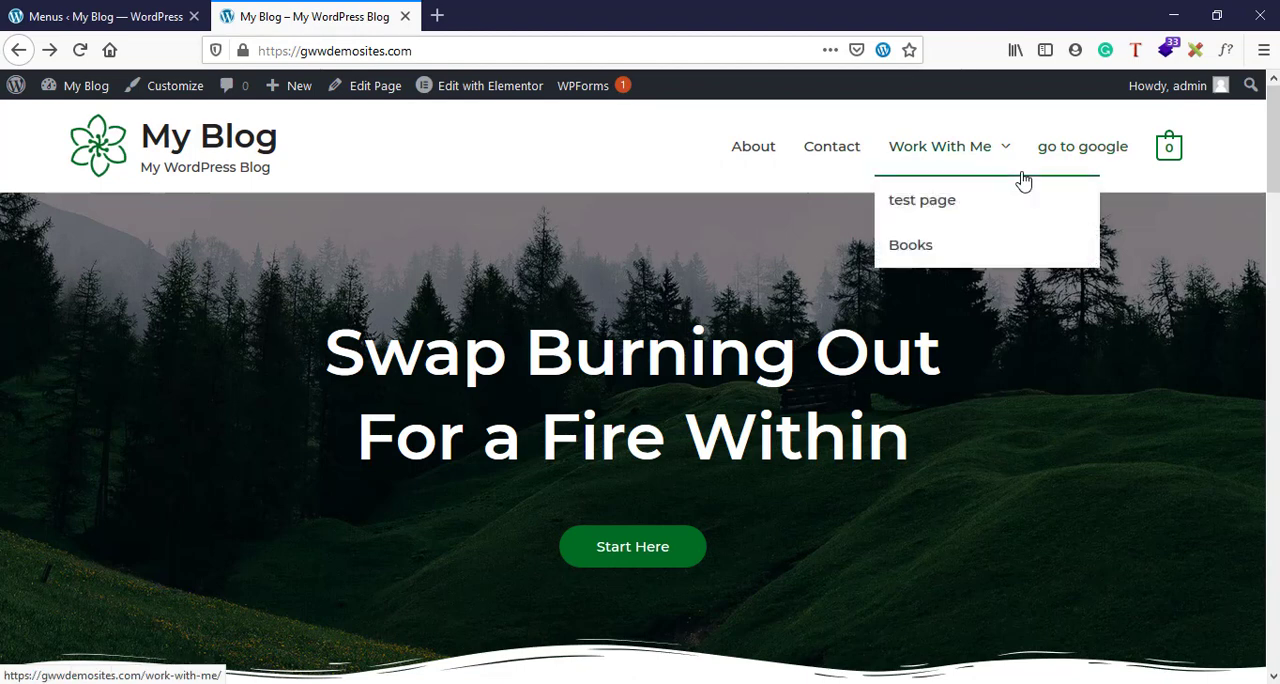